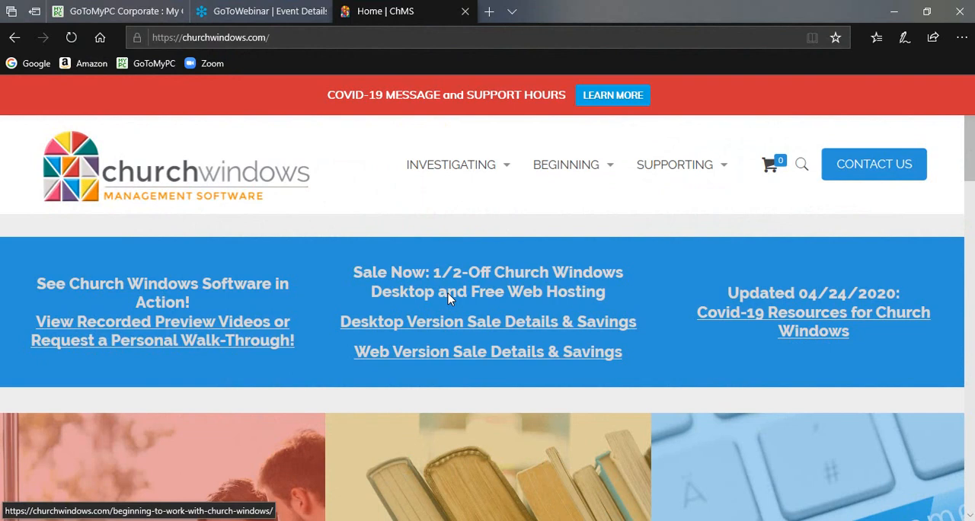
Look through the Training Workbooks page on churchwindows.com, including the Membership workbook topics and their Downloadable and Pre-Printed options
{"action": "mouse_move", "coordinate": [485, 220]}
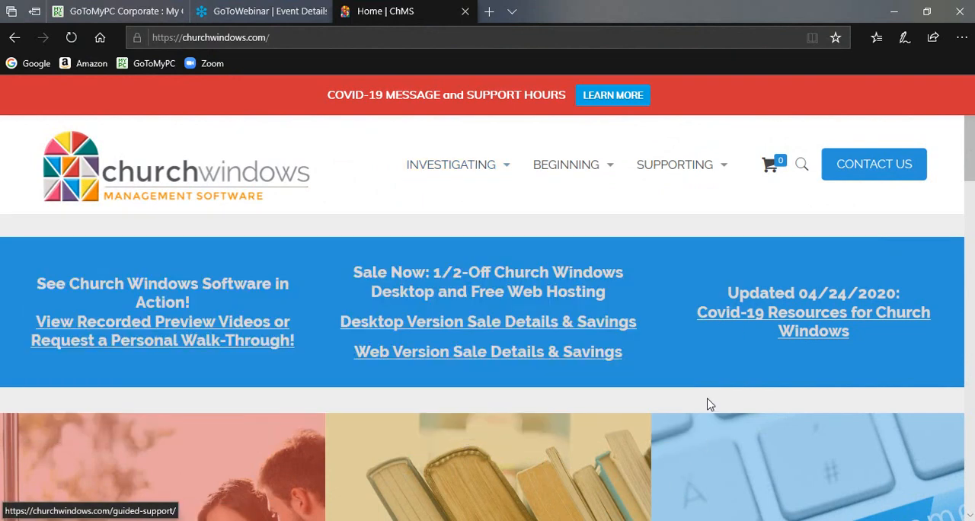
{"action": "mouse_move", "coordinate": [640, 192]}
{"action": "mouse_move", "coordinate": [610, 164]}
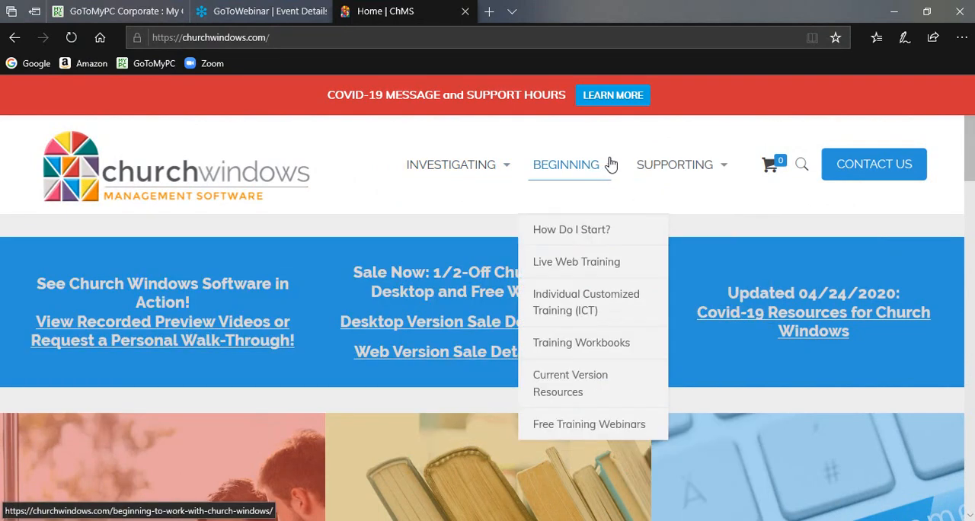
{"action": "left_click", "coordinate": [603, 357]}
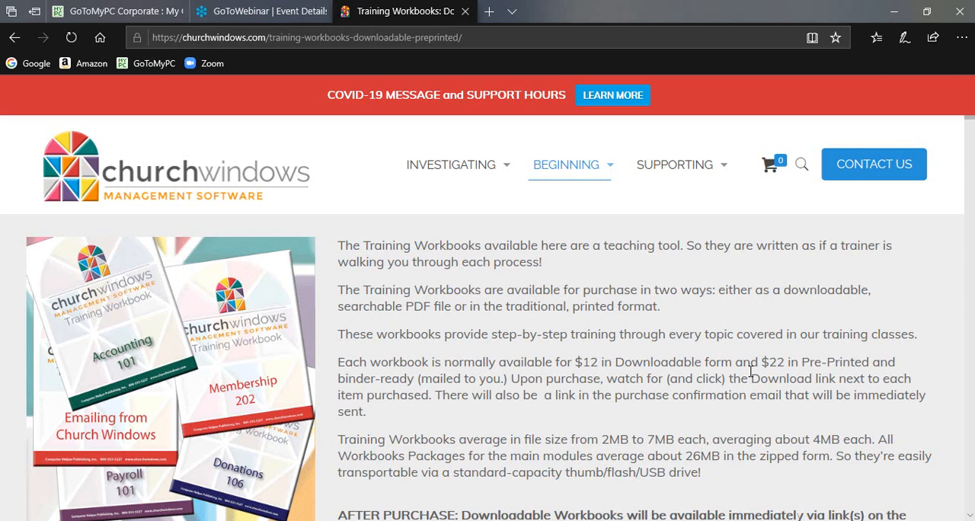
{"action": "scroll", "coordinate": [750, 371], "scroll_direction": "down", "scroll_amount": 7}
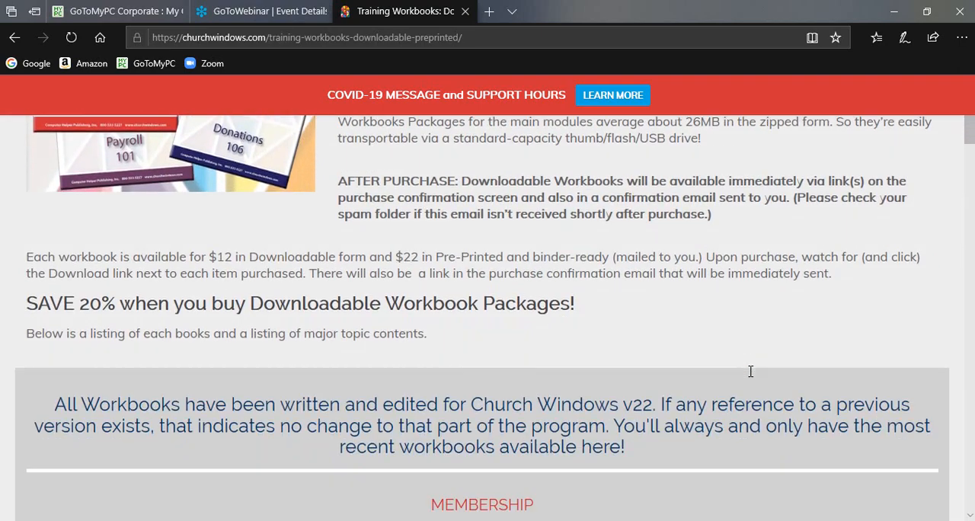
{"action": "scroll", "coordinate": [751, 371], "scroll_direction": "down", "scroll_amount": 8}
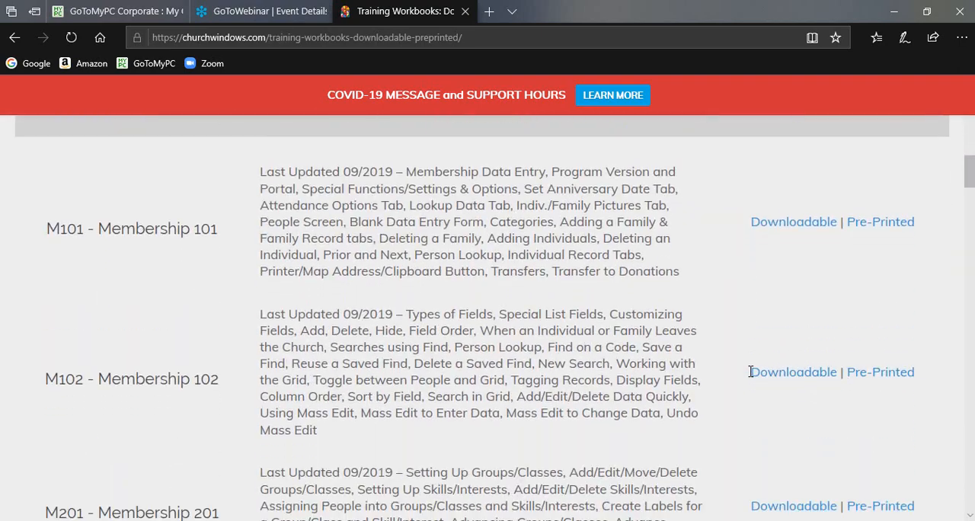
{"action": "scroll", "coordinate": [750, 371], "scroll_direction": "down", "scroll_amount": 1}
{"action": "scroll", "coordinate": [751, 371], "scroll_direction": "down", "scroll_amount": 2}
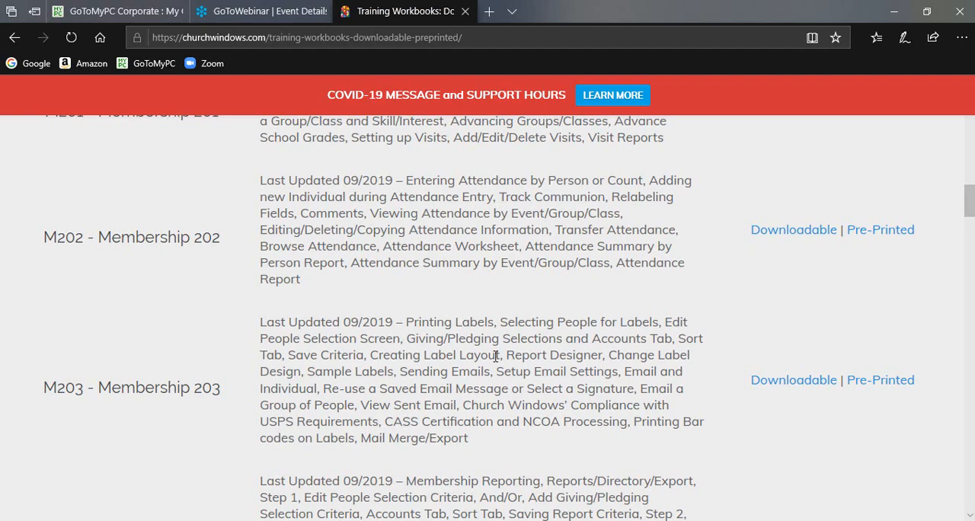
{"action": "scroll", "coordinate": [495, 355], "scroll_direction": "up", "scroll_amount": 10}
{"action": "scroll", "coordinate": [494, 356], "scroll_direction": "up", "scroll_amount": 10}
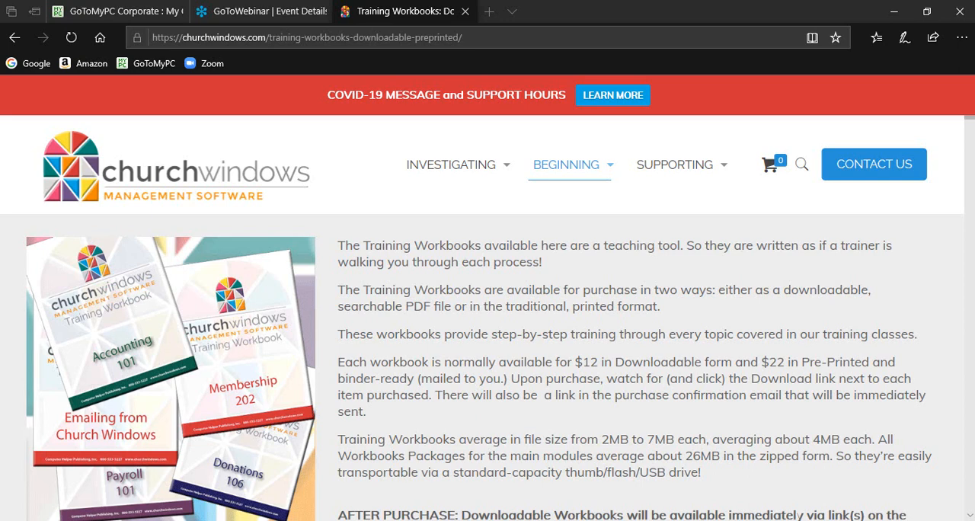
{"action": "left_click", "coordinate": [889, 20]}
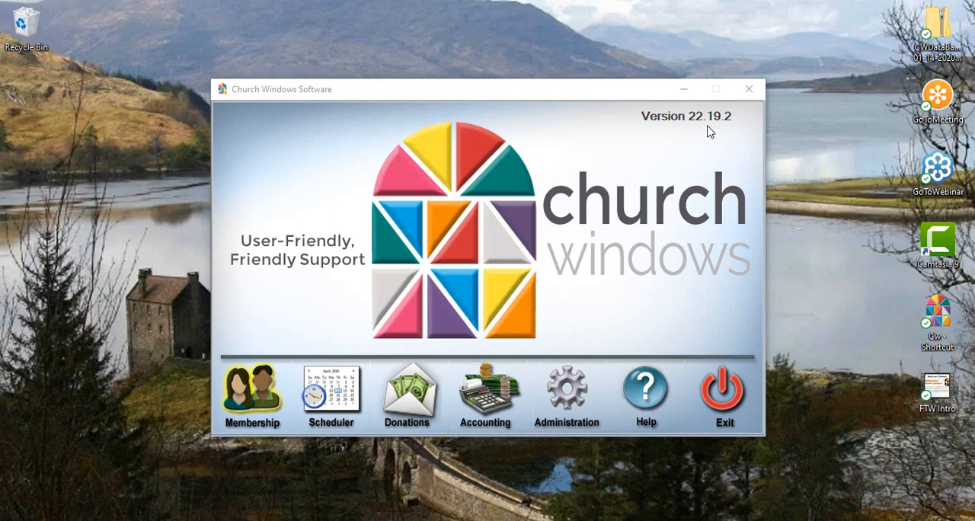
Start a Reports/Directory/Export report in the Membership module and open its people selection criteria for editing
{"action": "left_click", "coordinate": [267, 404]}
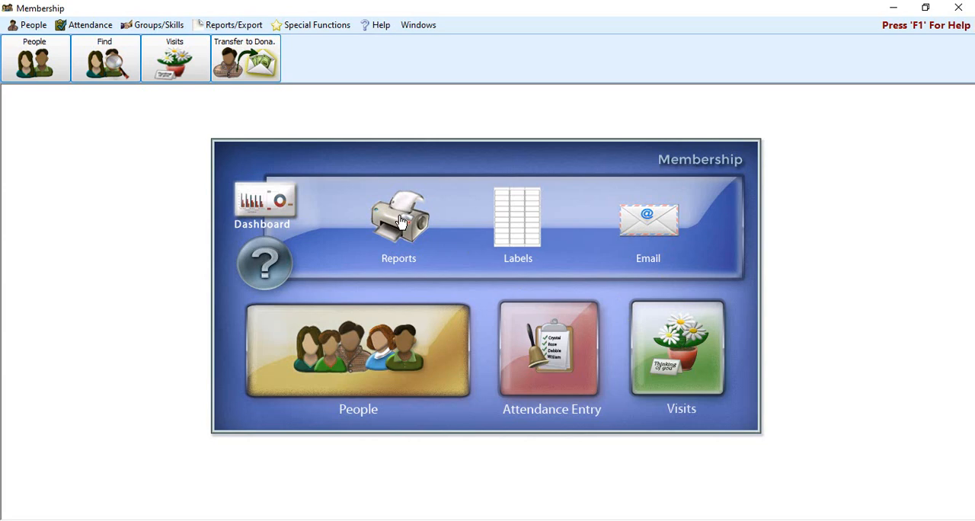
{"action": "left_click", "coordinate": [242, 26]}
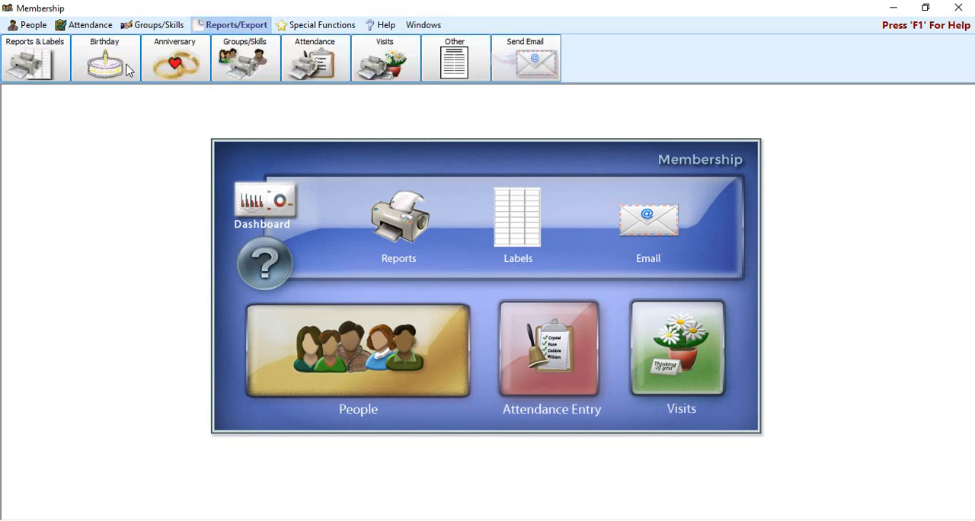
{"action": "left_click", "coordinate": [44, 65]}
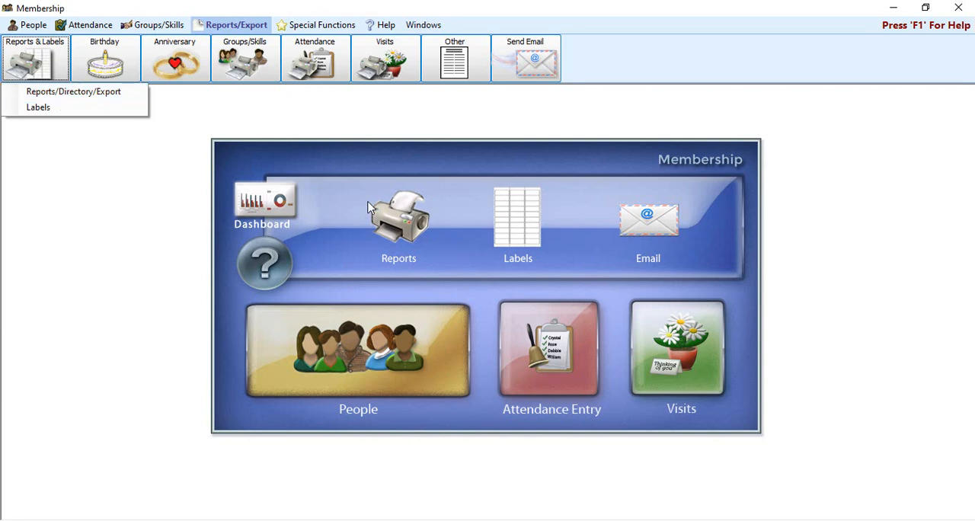
{"action": "left_click", "coordinate": [122, 91]}
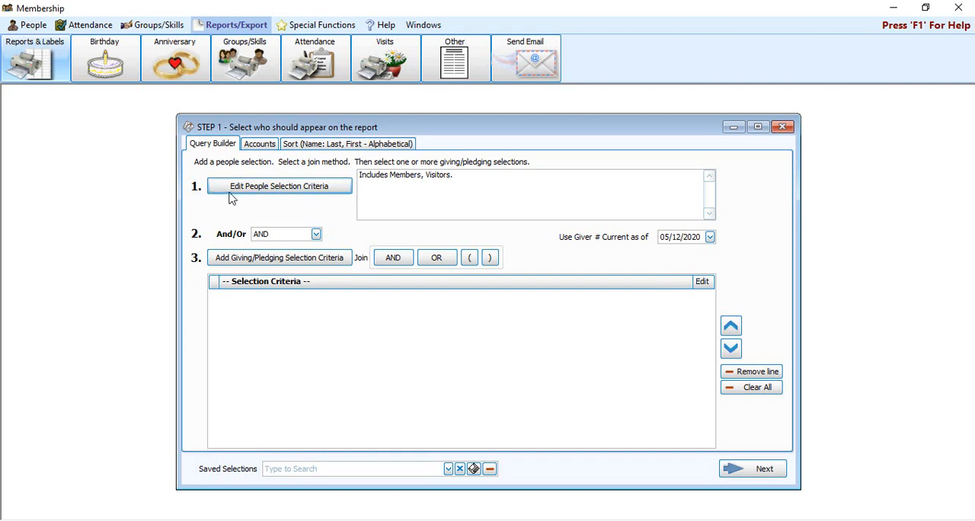
{"action": "left_click", "coordinate": [340, 193]}
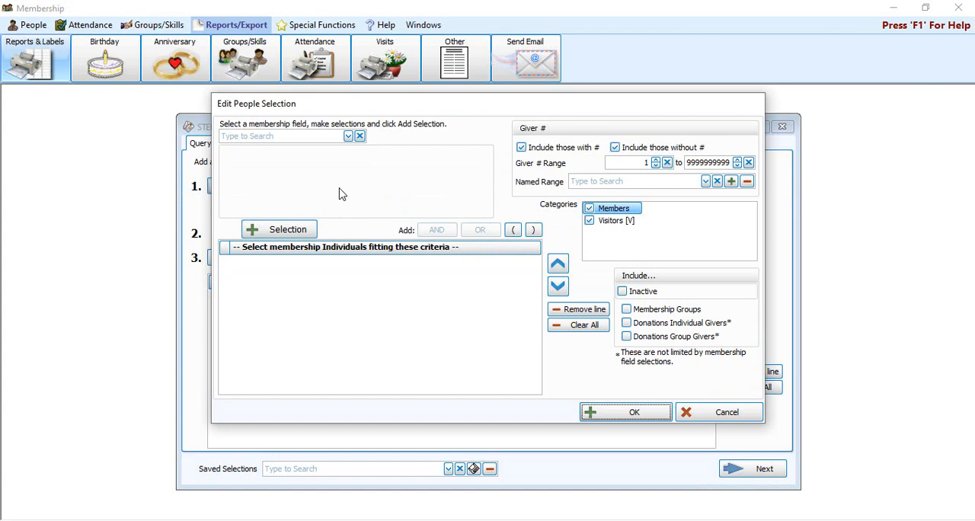
{"action": "left_click_drag", "start_coordinate": [436, 111], "coordinate": [438, 149]}
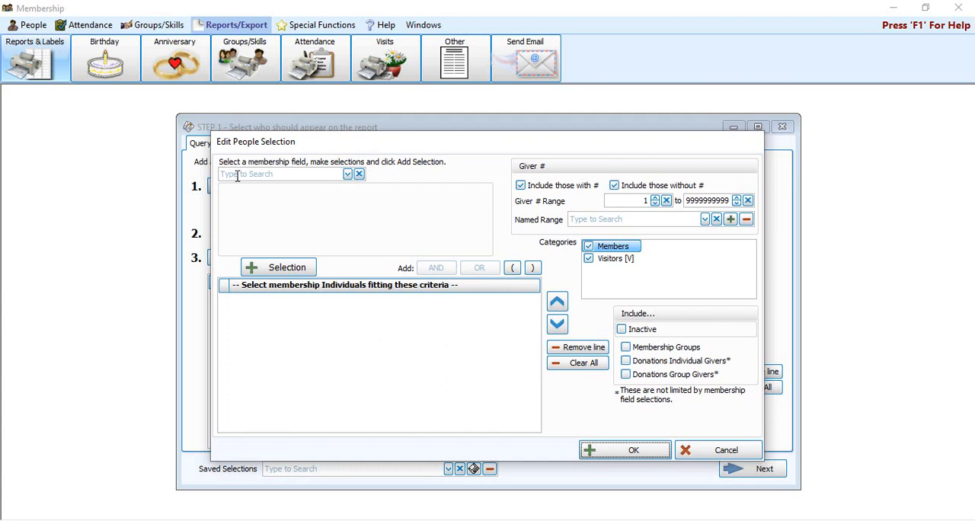
Add a Groups/Classes criterion for present members of the committees C01 - Finance, C05 - Trustees and C07 - Ad Hoc Committee 2
{"action": "left_click", "coordinate": [349, 175]}
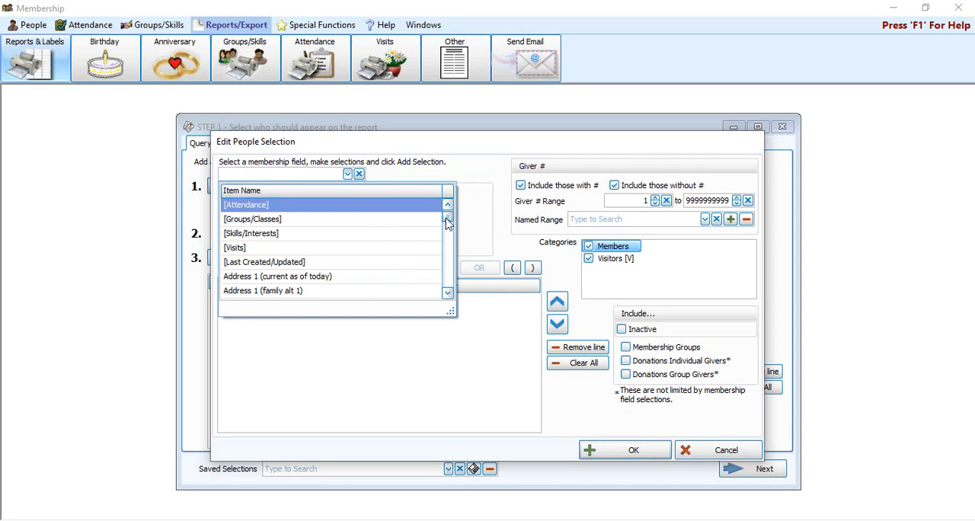
{"action": "scroll", "coordinate": [449, 230], "scroll_direction": "down", "scroll_amount": 7}
{"action": "scroll", "coordinate": [448, 234], "scroll_direction": "down", "scroll_amount": 4}
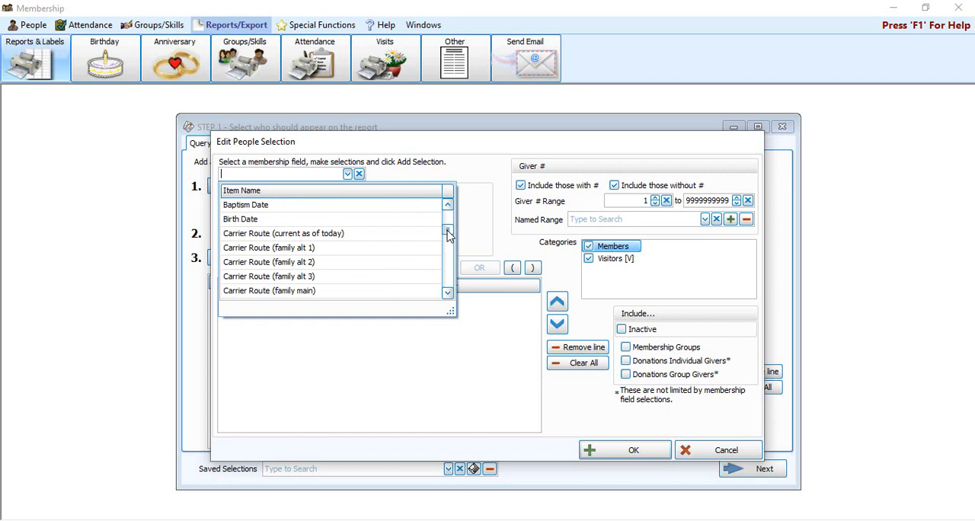
{"action": "left_click_drag", "start_coordinate": [448, 237], "coordinate": [449, 253]}
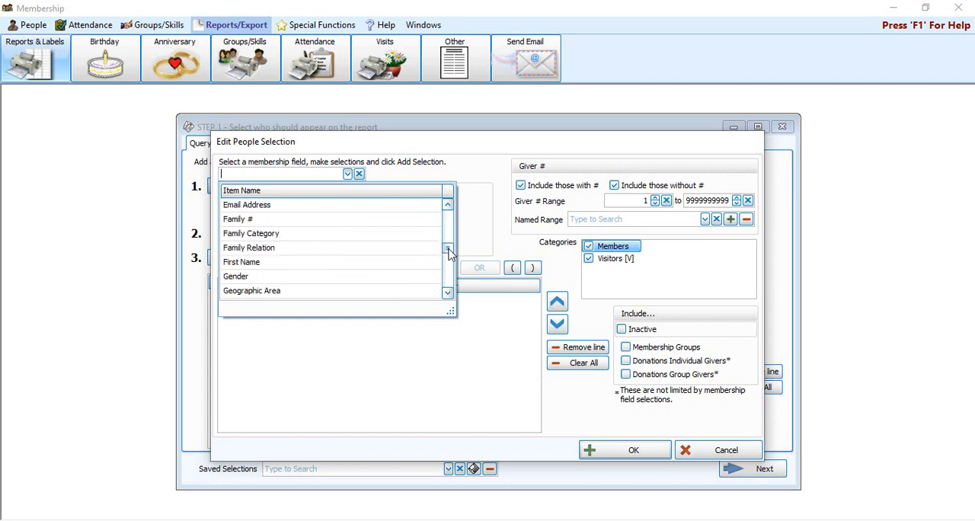
{"action": "left_click_drag", "start_coordinate": [449, 253], "coordinate": [448, 207]}
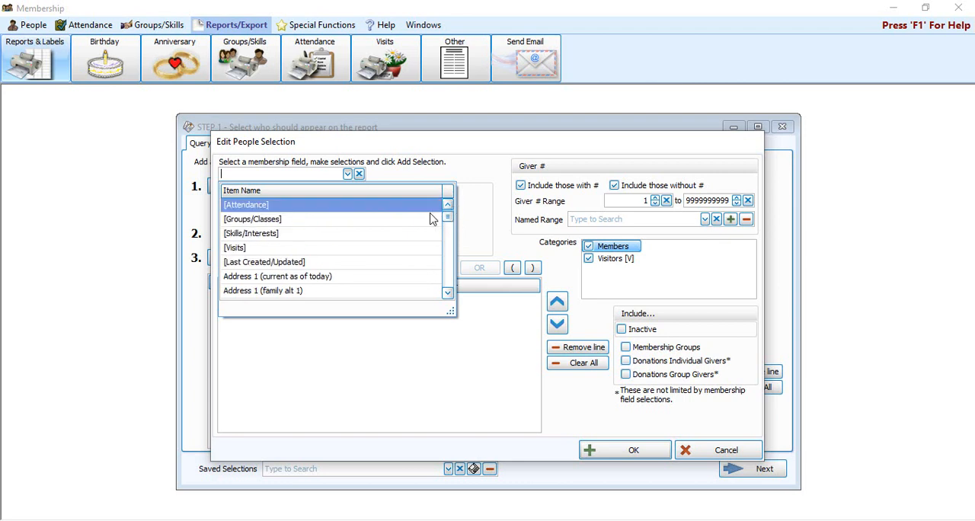
{"action": "left_click", "coordinate": [279, 219]}
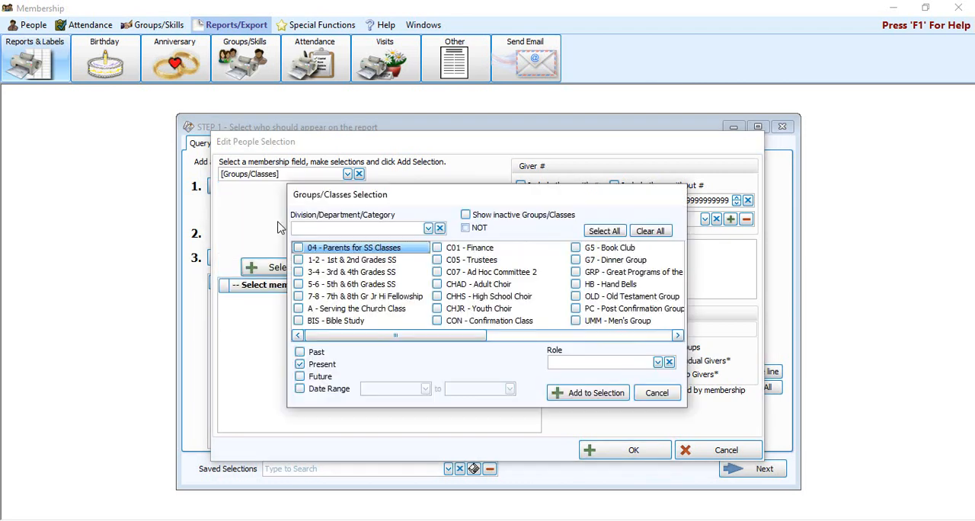
{"action": "left_click", "coordinate": [428, 228]}
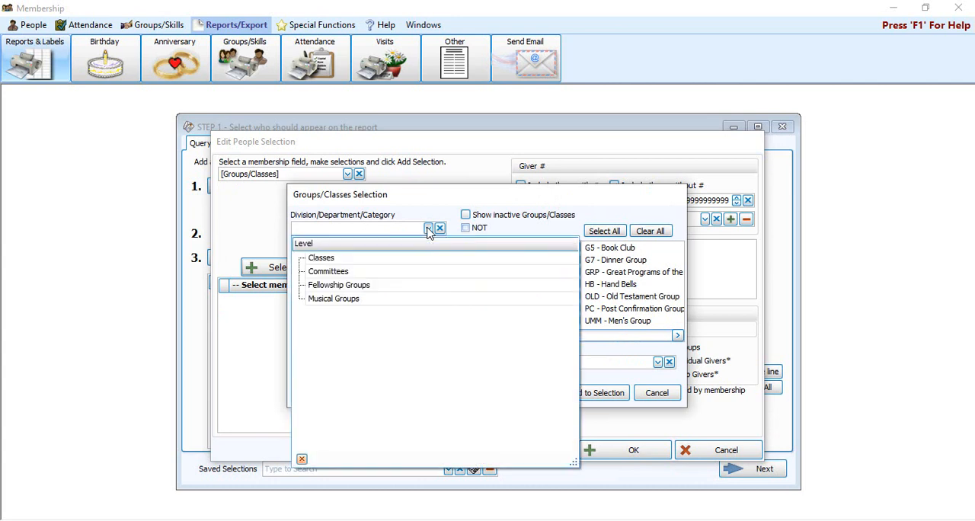
{"action": "left_click", "coordinate": [407, 273]}
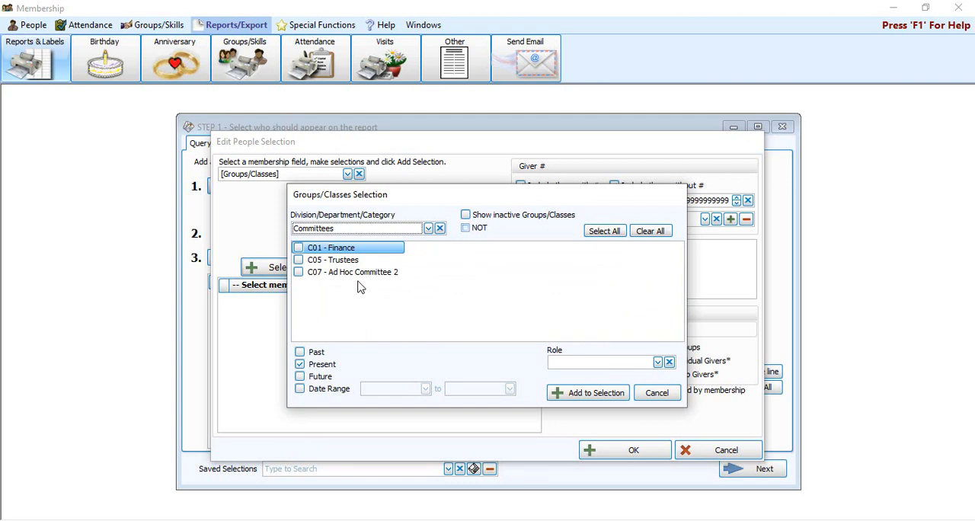
{"action": "left_click", "coordinate": [332, 248]}
{"action": "left_click", "coordinate": [333, 260]}
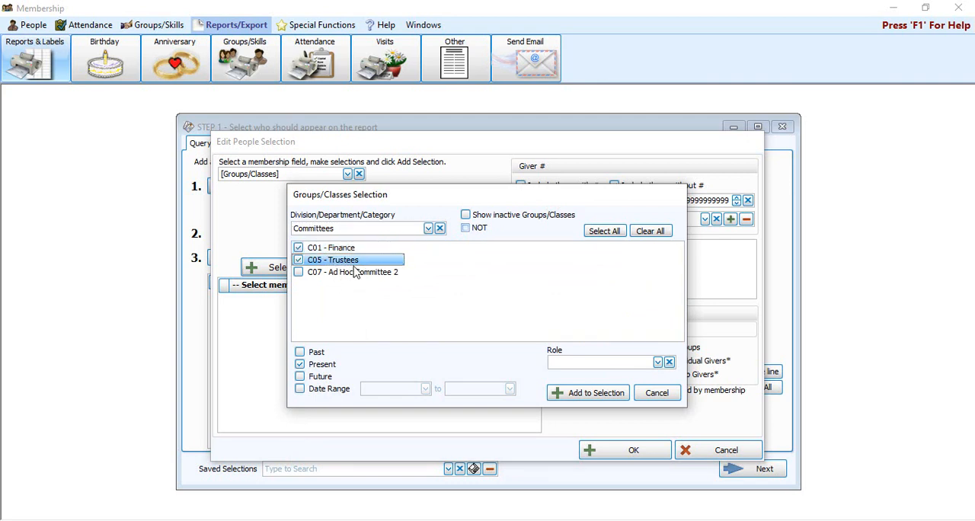
{"action": "left_click", "coordinate": [355, 273]}
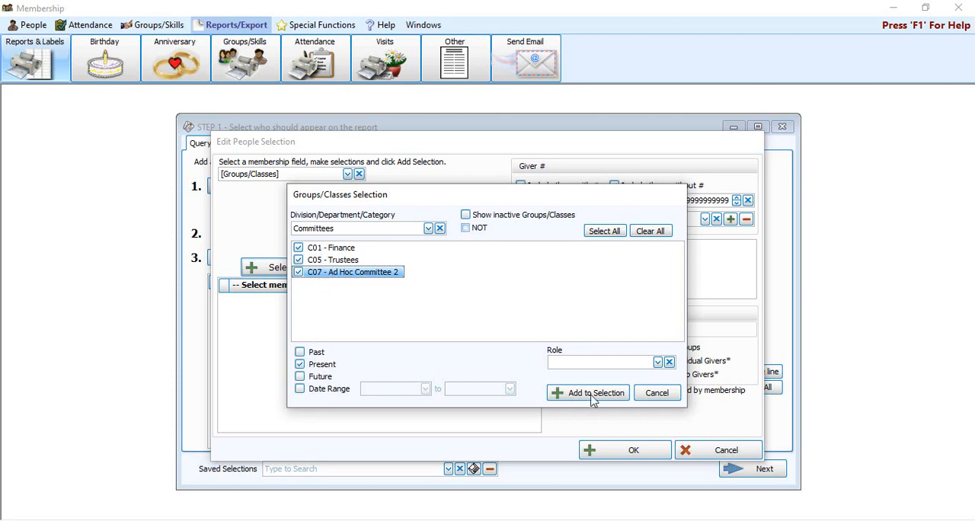
{"action": "left_click", "coordinate": [614, 400]}
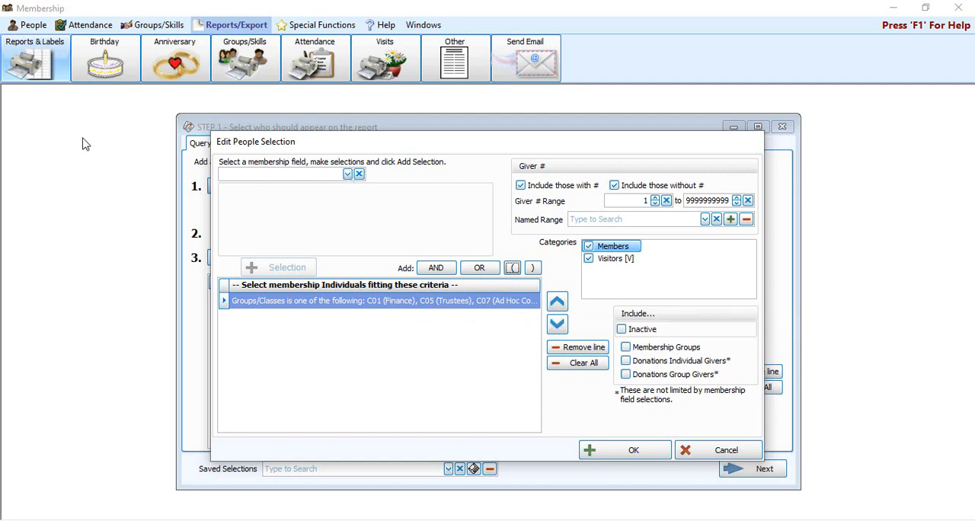
Add an Email Address is blank criterion joined with AND, and accept the people selection
{"action": "left_click", "coordinate": [348, 174]}
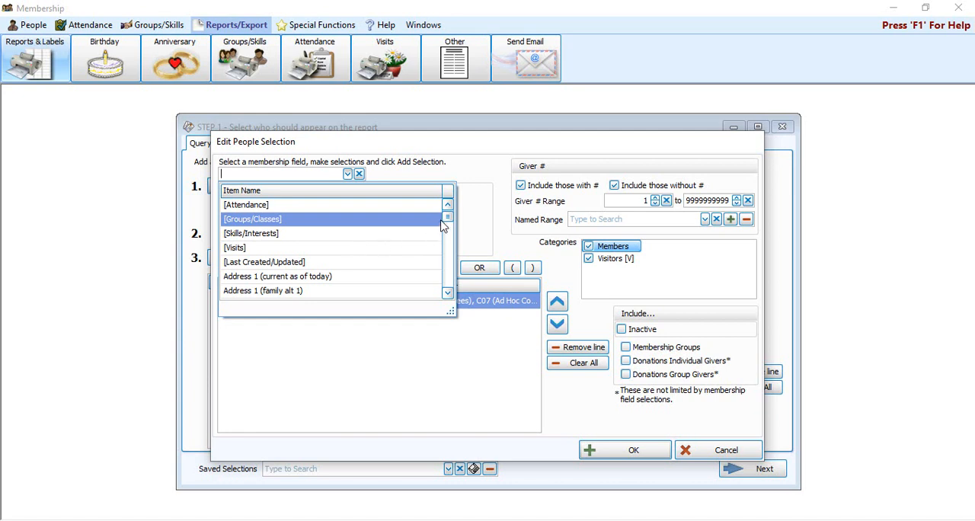
{"action": "mouse_move", "coordinate": [448, 220]}
{"action": "left_mouse_down"}
{"action": "mouse_move", "coordinate": [458, 292]}
{"action": "mouse_move", "coordinate": [456, 219]}
{"action": "left_mouse_up"}
{"action": "type", "text": "em"}
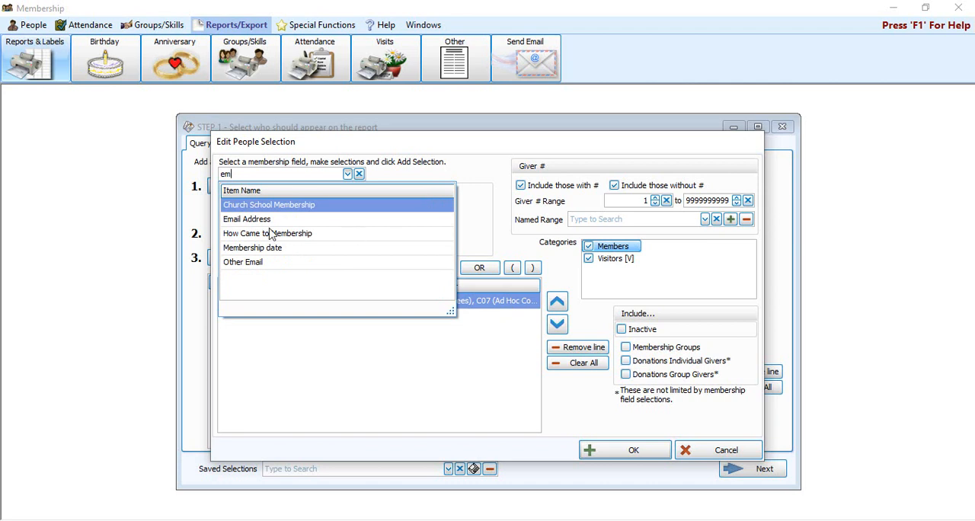
{"action": "left_click", "coordinate": [244, 219]}
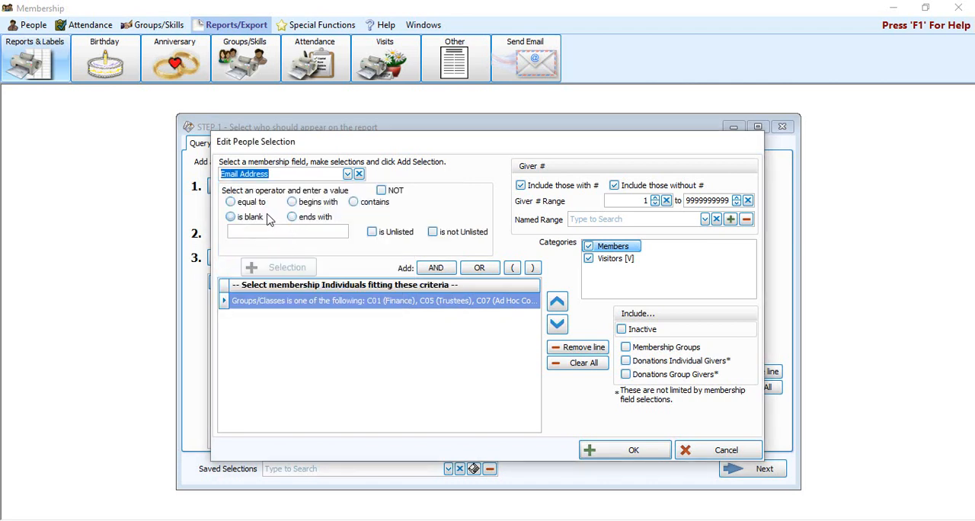
{"action": "left_click", "coordinate": [249, 219]}
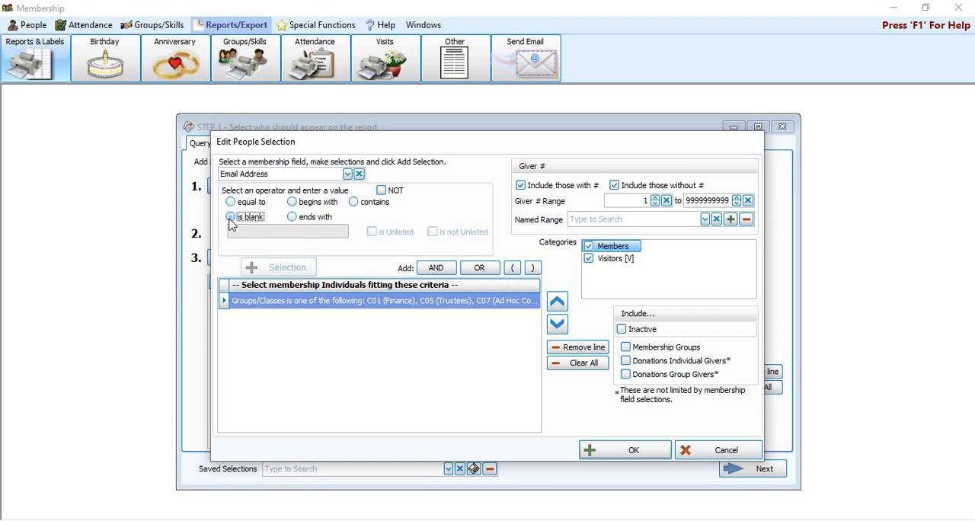
{"action": "left_click", "coordinate": [435, 269]}
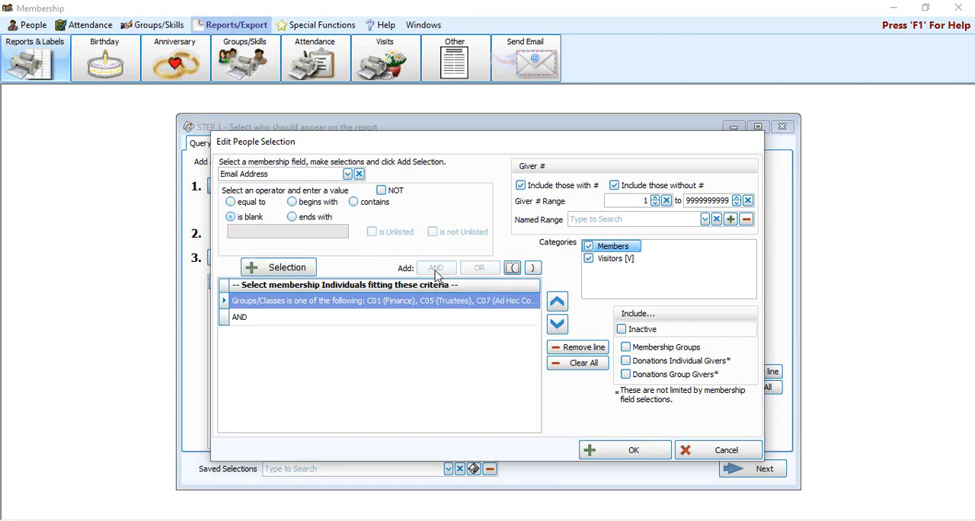
{"action": "left_click", "coordinate": [278, 271]}
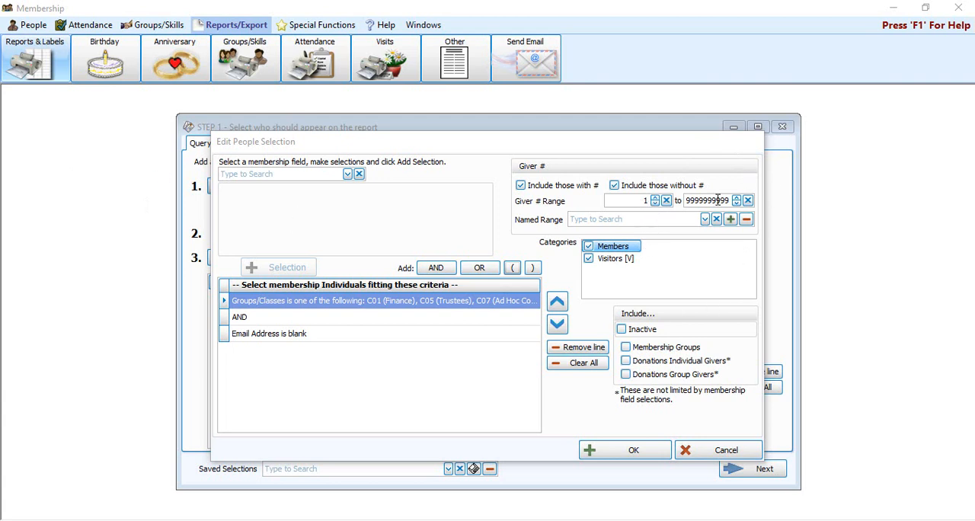
{"action": "left_click", "coordinate": [628, 262]}
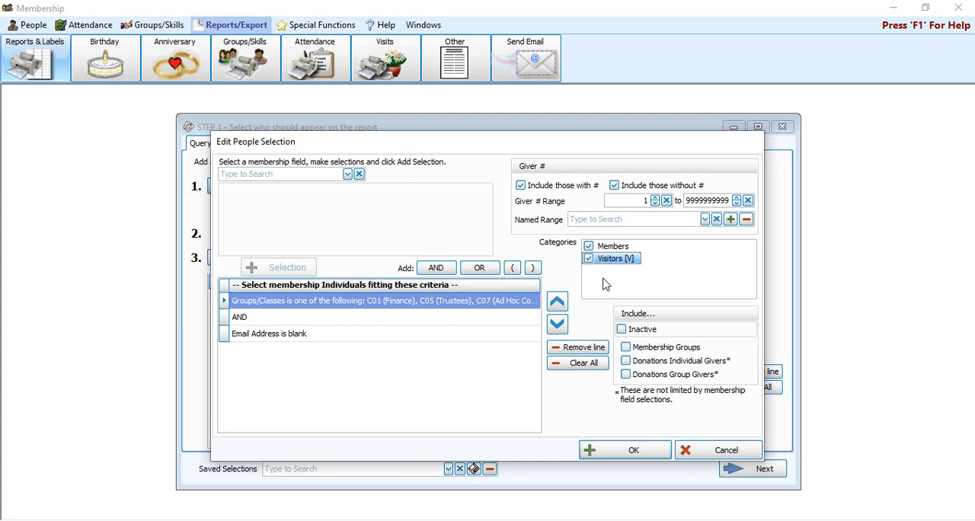
{"action": "left_click", "coordinate": [632, 454]}
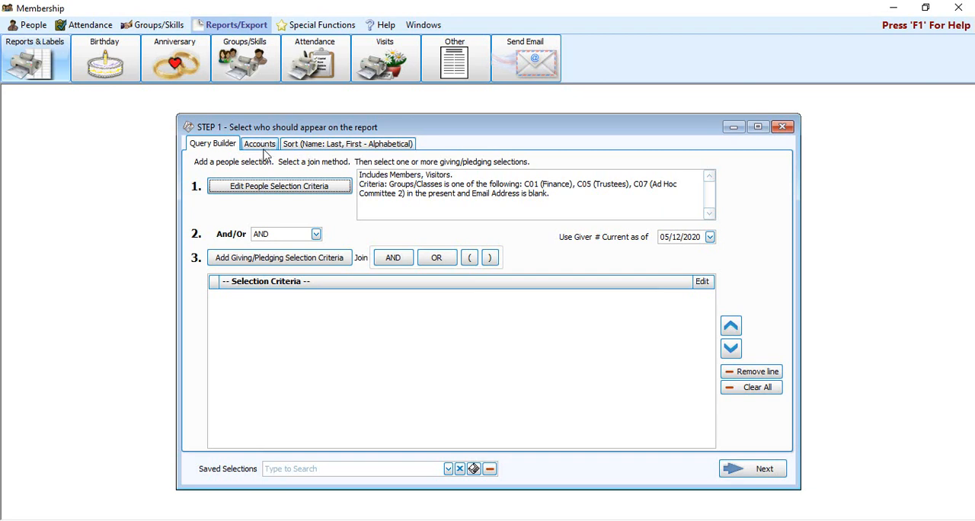
Check the report's sort settings and save the selections as "Committee Members with no Email Address"
{"action": "left_click", "coordinate": [317, 146]}
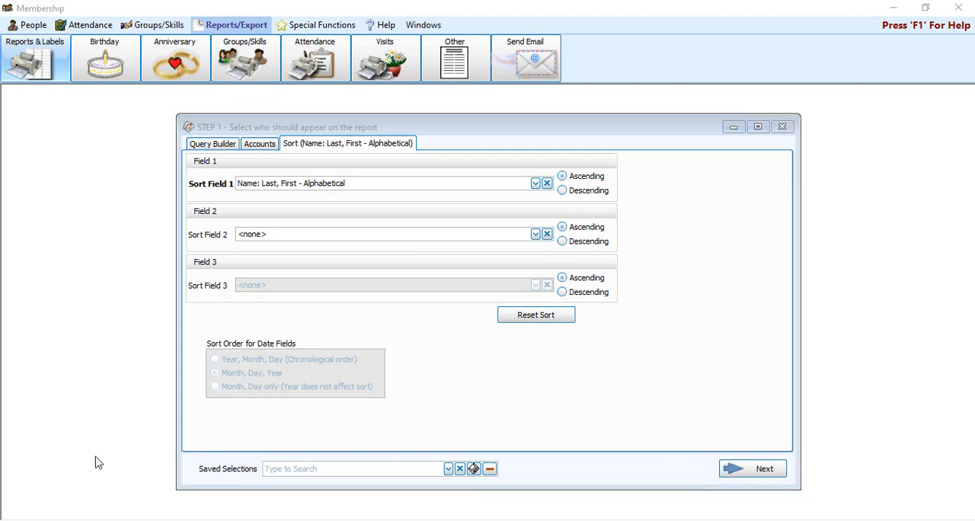
{"action": "left_click", "coordinate": [473, 469]}
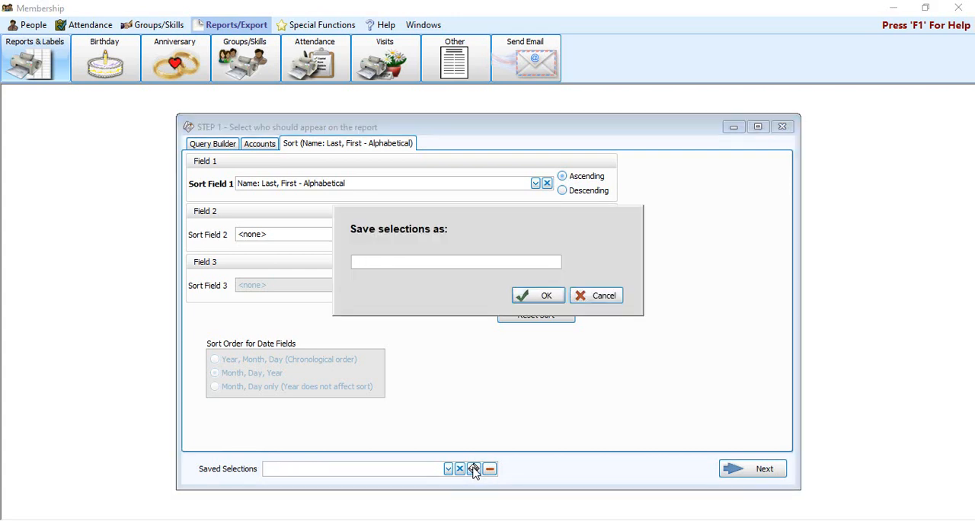
{"action": "type", "text": "Committee Members with no Email A"}
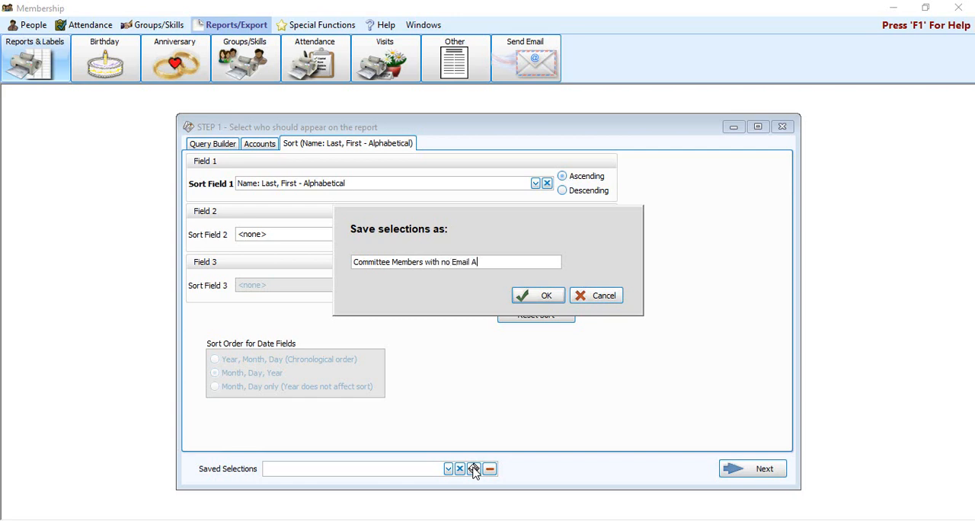
{"action": "type", "text": "ddress"}
{"action": "left_click", "coordinate": [547, 296]}
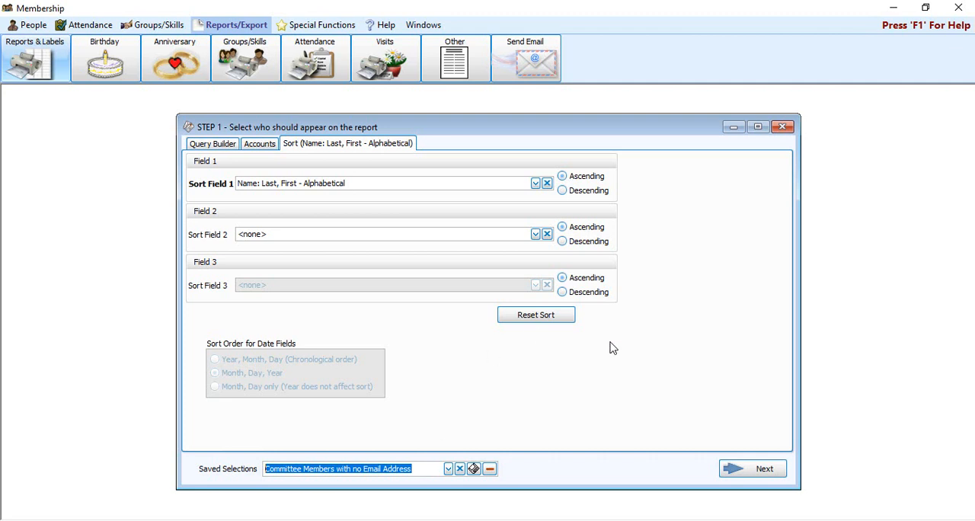
Continue to the report layout and create a new Mail Merge/Export named "Contact Information"
{"action": "left_click", "coordinate": [751, 470]}
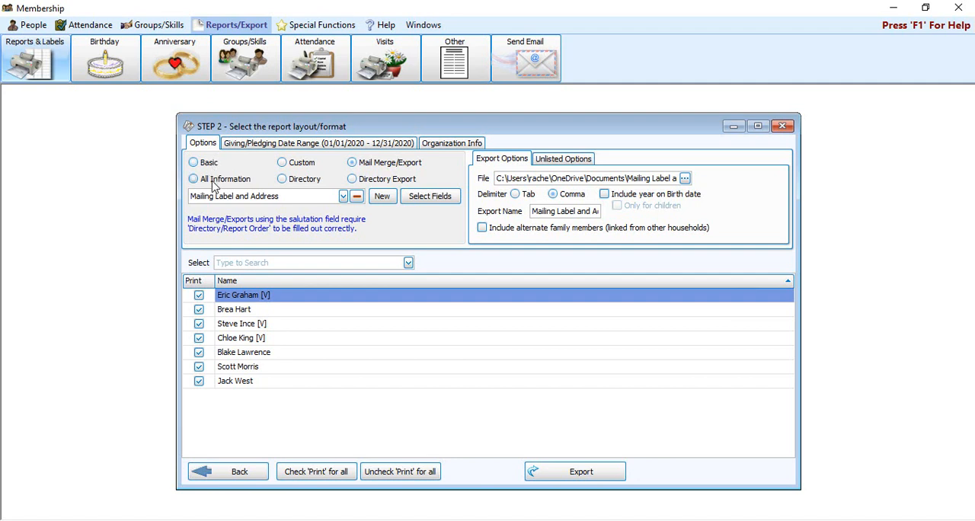
{"action": "left_click", "coordinate": [386, 168]}
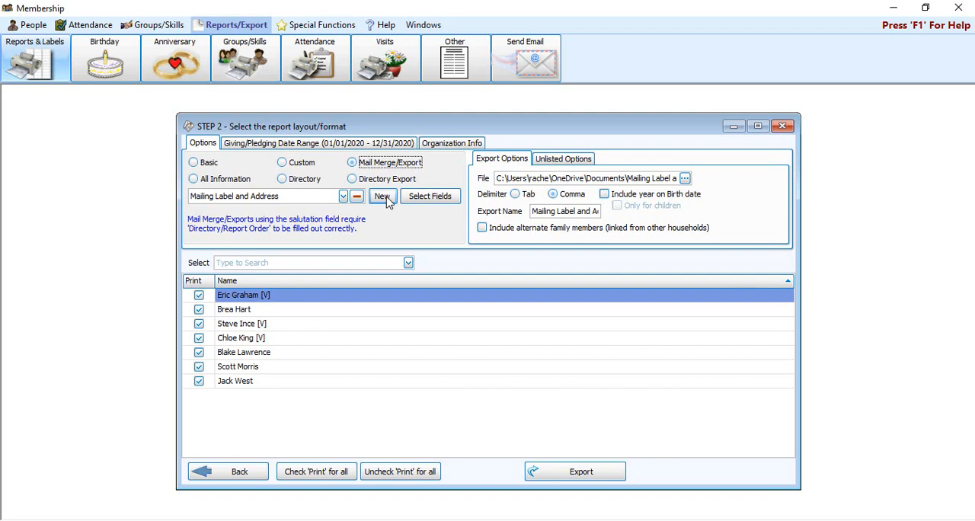
{"action": "left_click", "coordinate": [382, 197]}
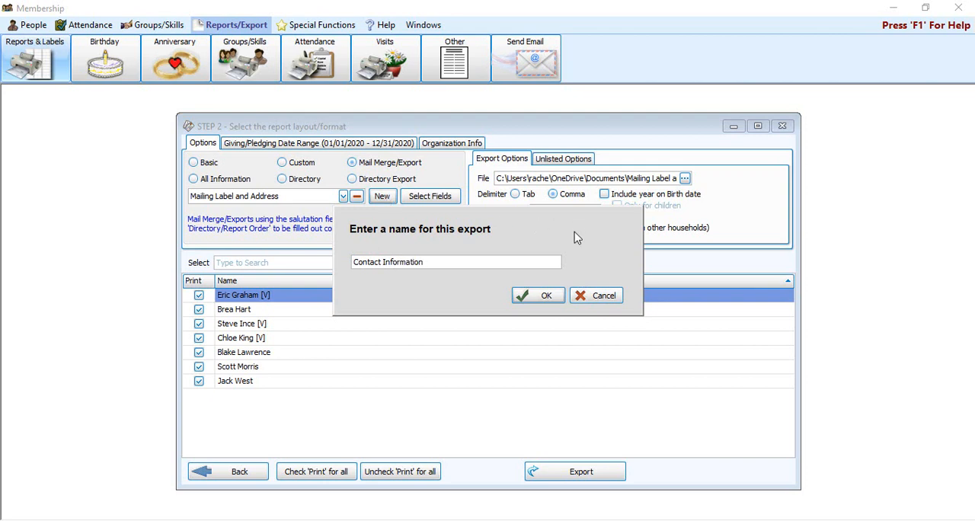
{"action": "left_click", "coordinate": [547, 298]}
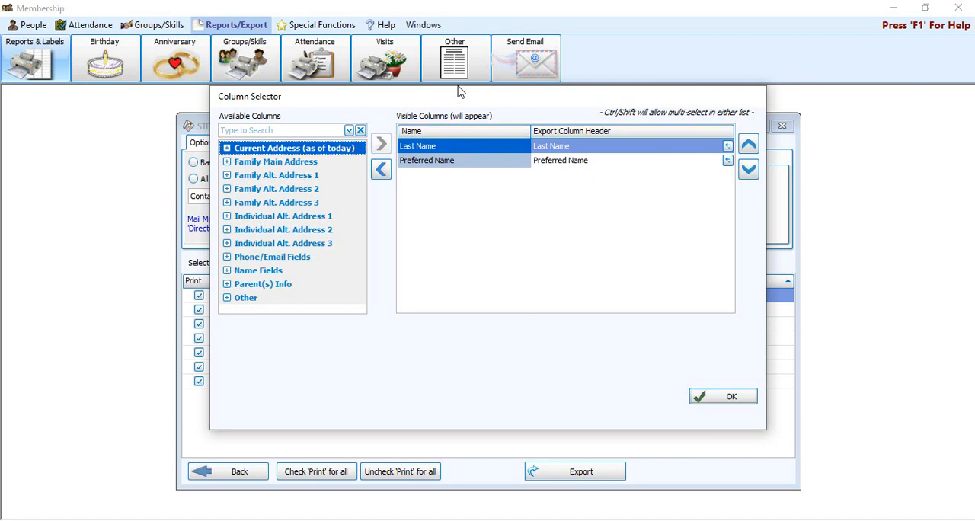
Add the current-address columns Address 1, Address 2, City, State and Zip Code to the export, placing Zip Code after State
{"action": "left_click_drag", "start_coordinate": [458, 97], "coordinate": [459, 128]}
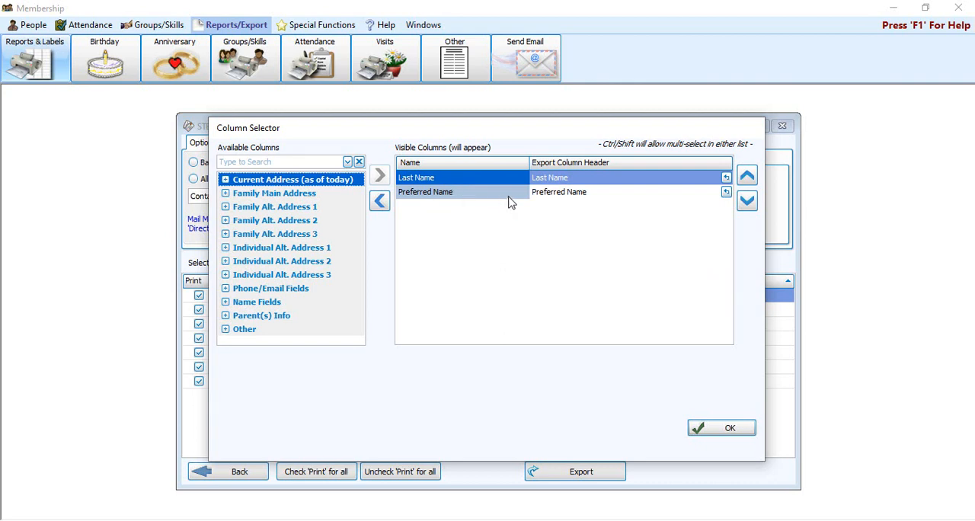
{"action": "left_click", "coordinate": [225, 181]}
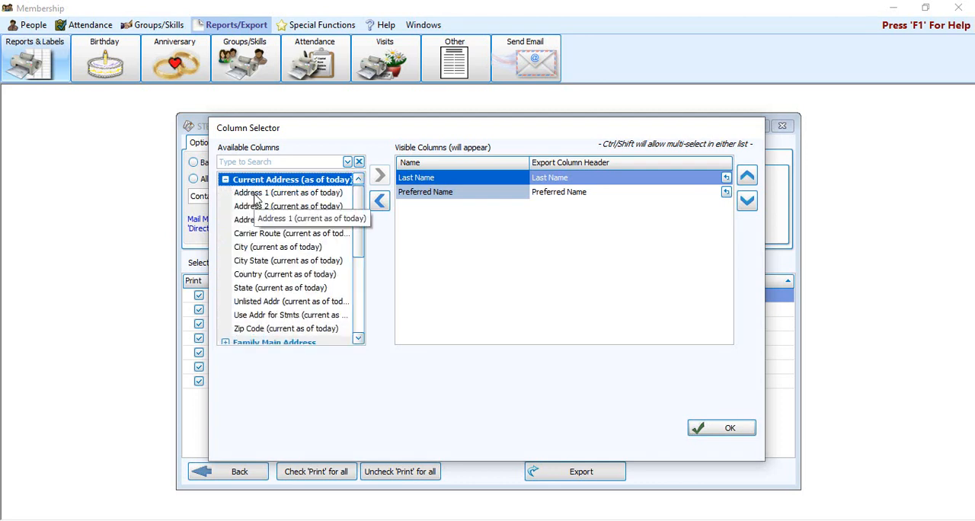
{"action": "left_click", "coordinate": [256, 195]}
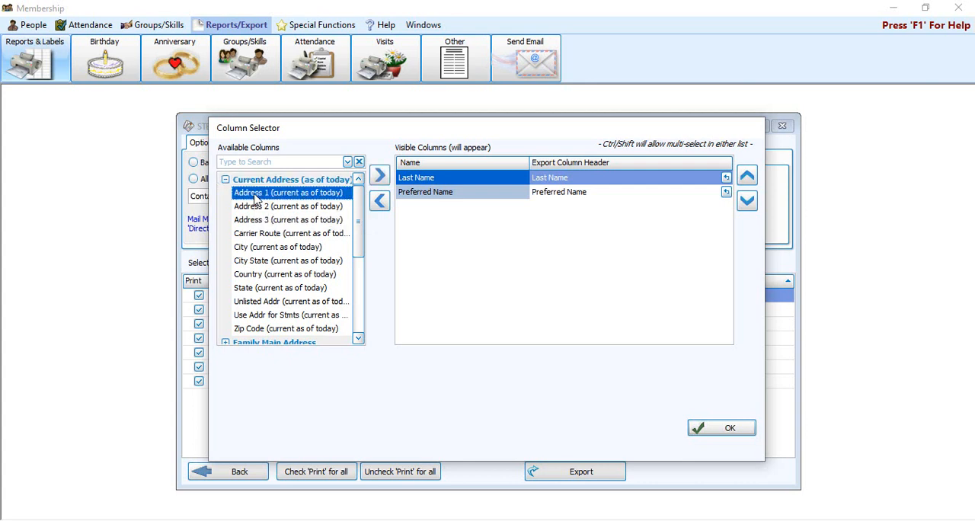
{"action": "left_click", "coordinate": [380, 176]}
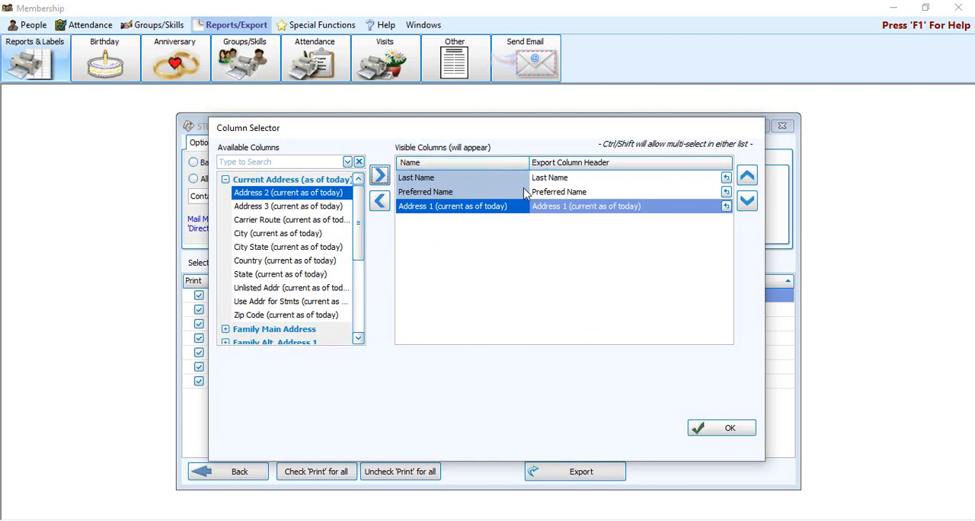
{"action": "double_click", "coordinate": [257, 194]}
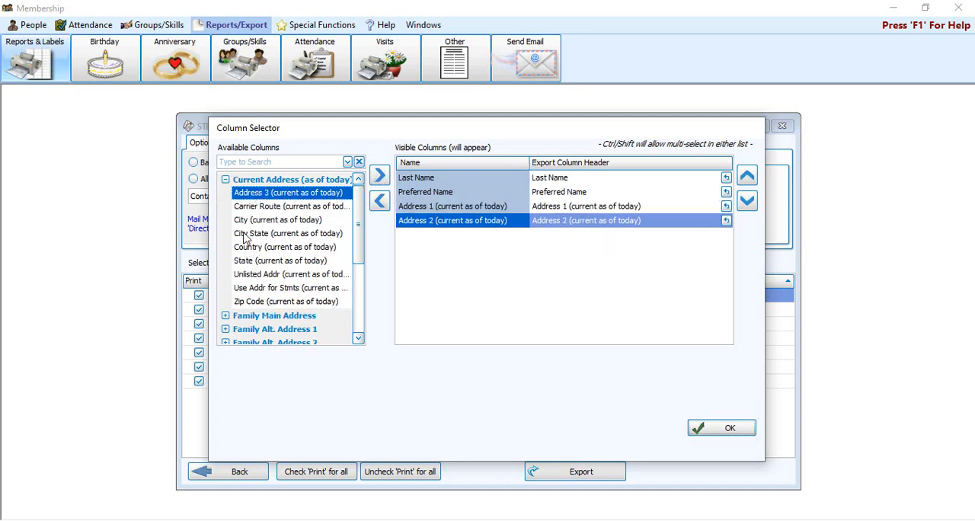
{"action": "double_click", "coordinate": [243, 222]}
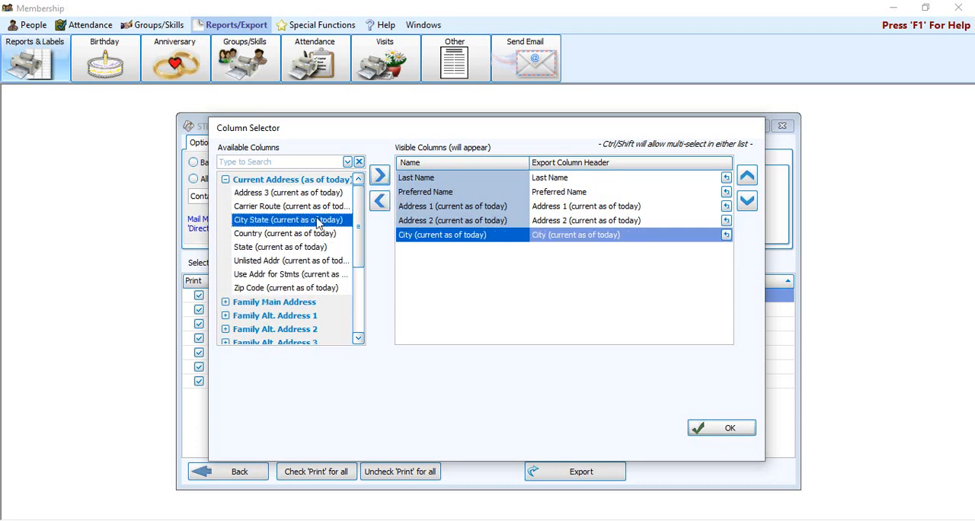
{"action": "double_click", "coordinate": [239, 248]}
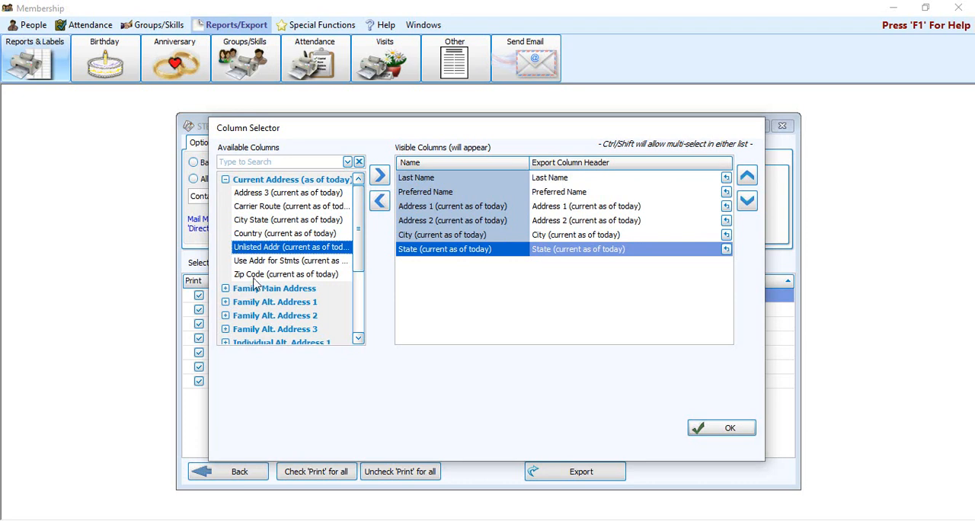
{"action": "left_click", "coordinate": [253, 276]}
{"action": "double_click", "coordinate": [254, 276]}
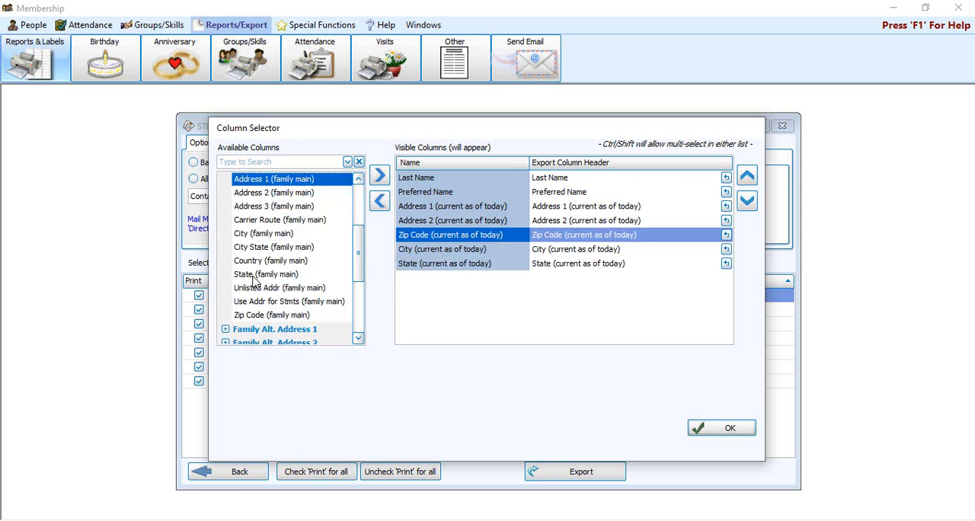
{"action": "left_click", "coordinate": [746, 201]}
{"action": "left_click", "coordinate": [747, 201]}
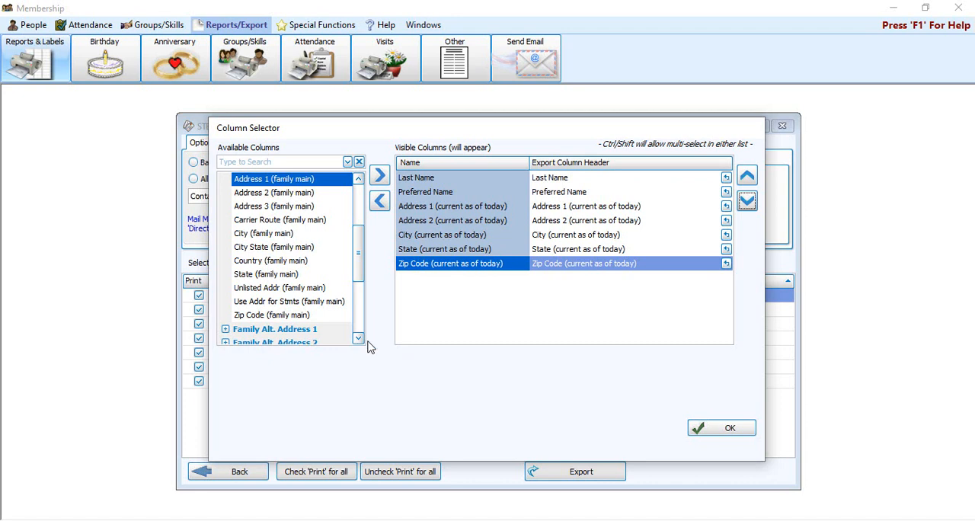
Add the phone/email columns Cell phone, Email Address and Primary Phone to the export
{"action": "left_click_drag", "start_coordinate": [359, 266], "coordinate": [359, 227]}
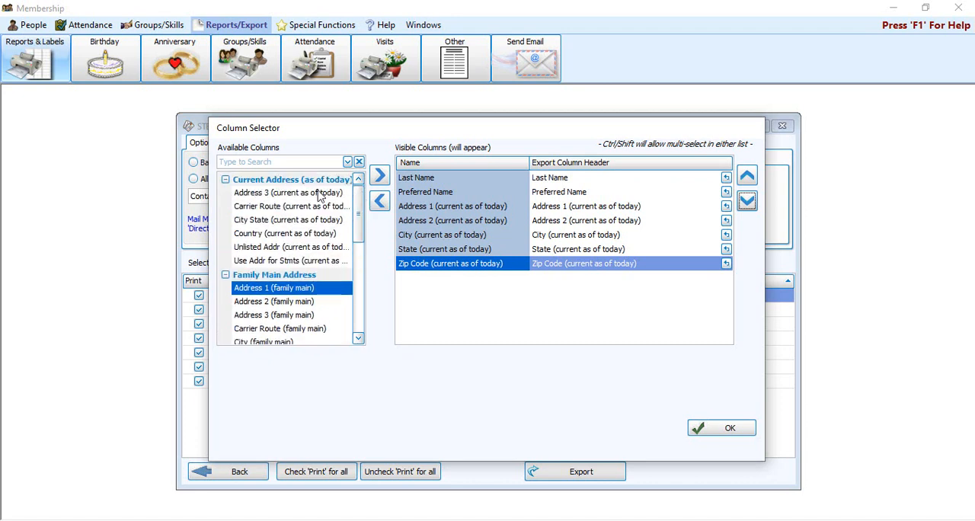
{"action": "left_click", "coordinate": [226, 181]}
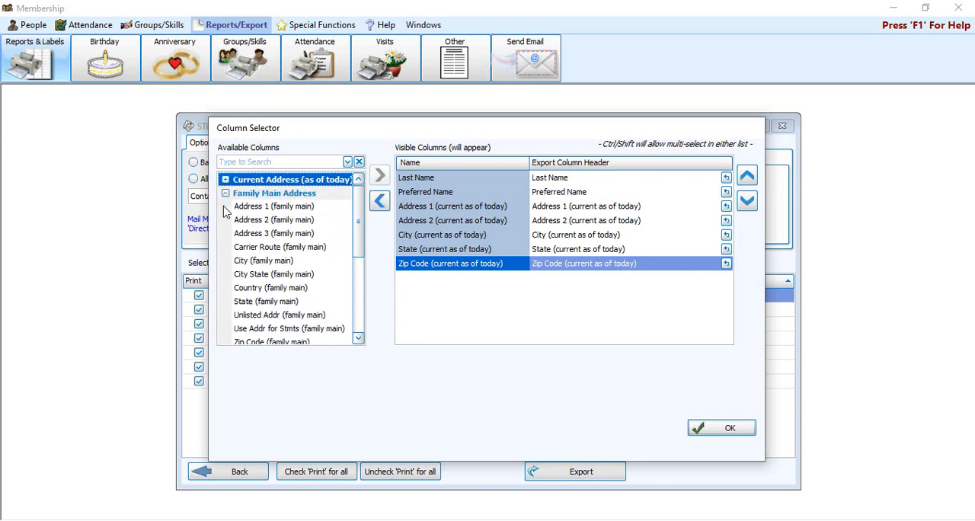
{"action": "left_click", "coordinate": [226, 193]}
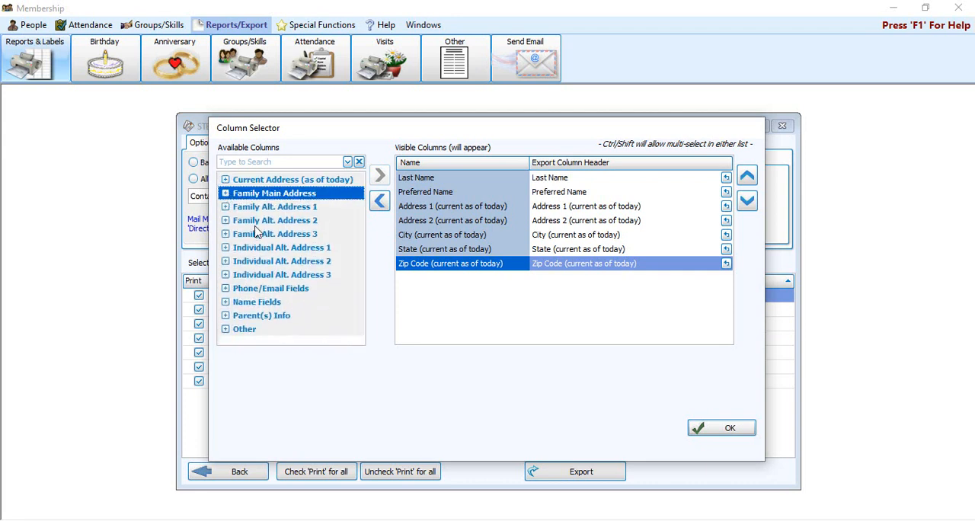
{"action": "left_click", "coordinate": [225, 290]}
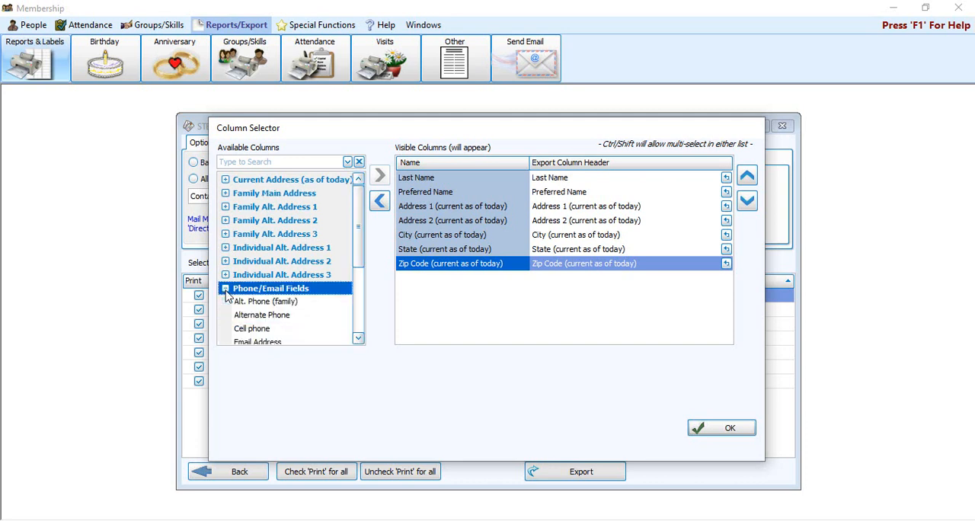
{"action": "left_click", "coordinate": [358, 338]}
{"action": "left_click", "coordinate": [358, 338]}
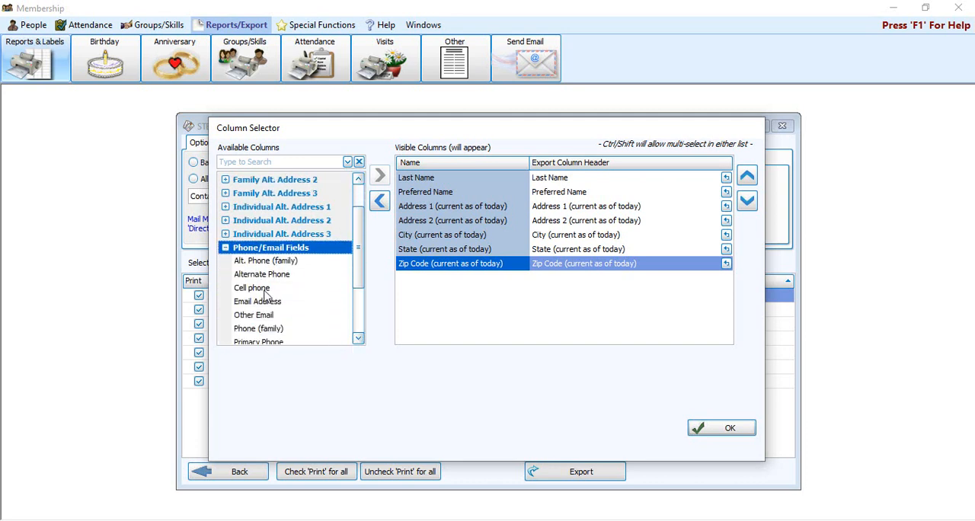
{"action": "double_click", "coordinate": [267, 290]}
{"action": "double_click", "coordinate": [265, 292]}
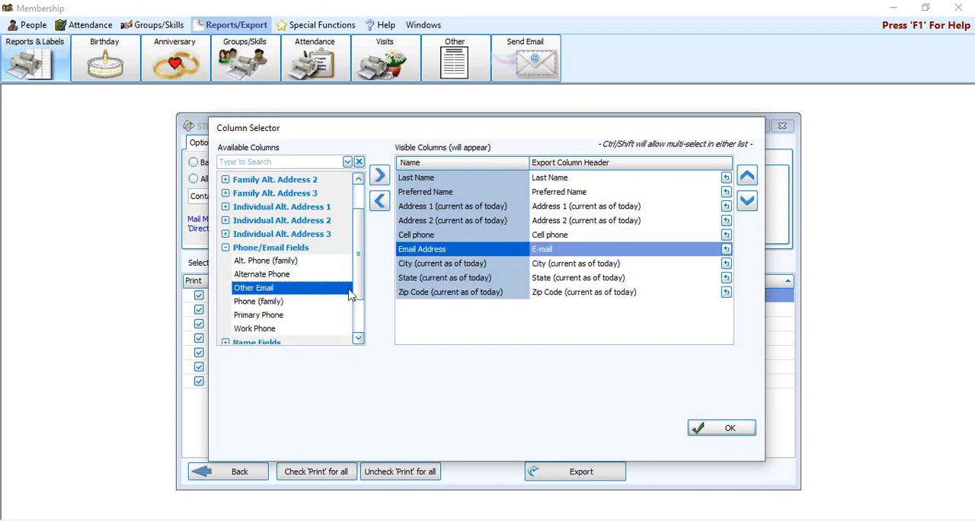
{"action": "double_click", "coordinate": [259, 315]}
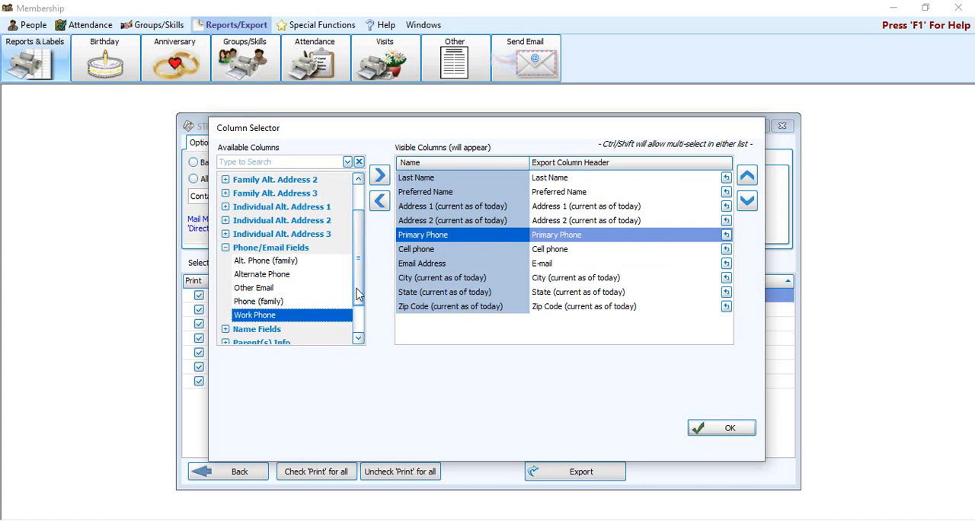
Check the Other fields available, and reorder the visible columns so Primary Phone and Cell phone come last, in that order
{"action": "scroll", "coordinate": [359, 297], "scroll_direction": "down", "scroll_amount": 1}
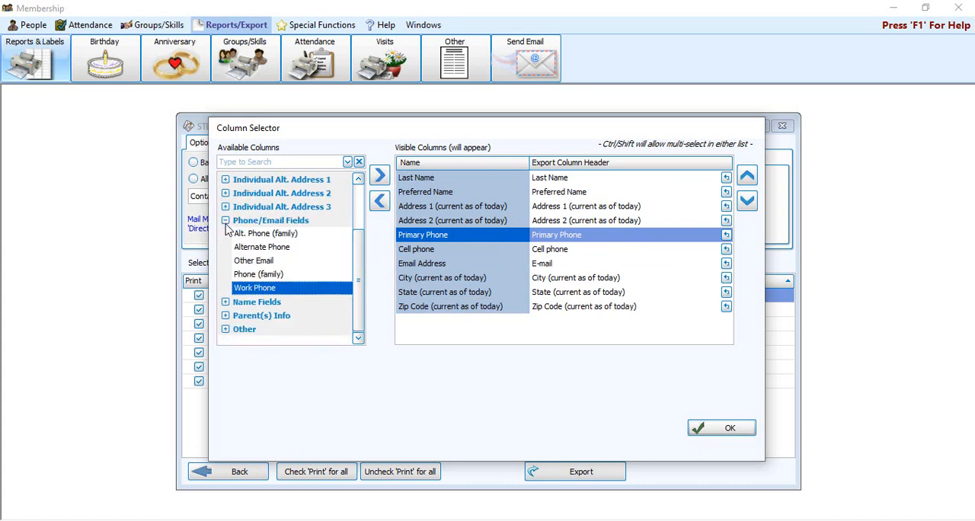
{"action": "left_click", "coordinate": [226, 230]}
{"action": "left_click", "coordinate": [226, 329]}
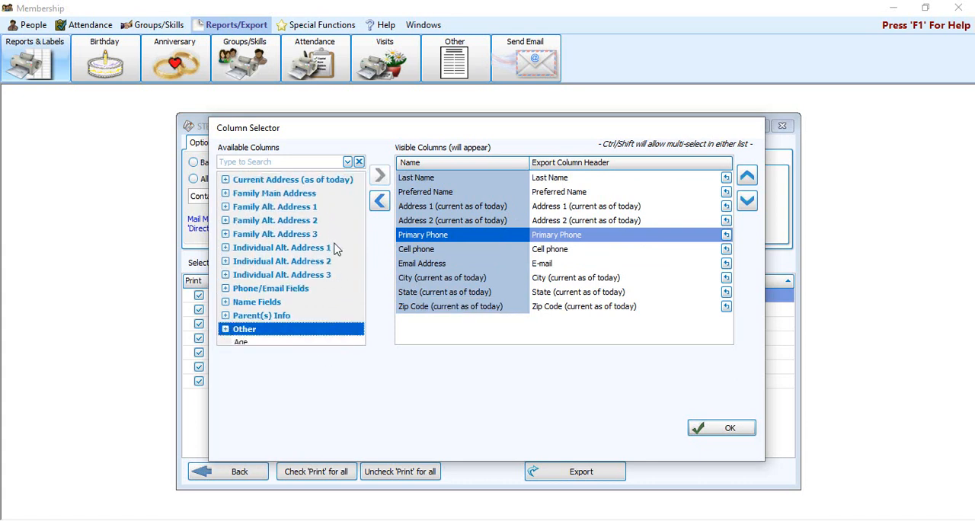
{"action": "left_click_drag", "start_coordinate": [364, 199], "coordinate": [365, 245]}
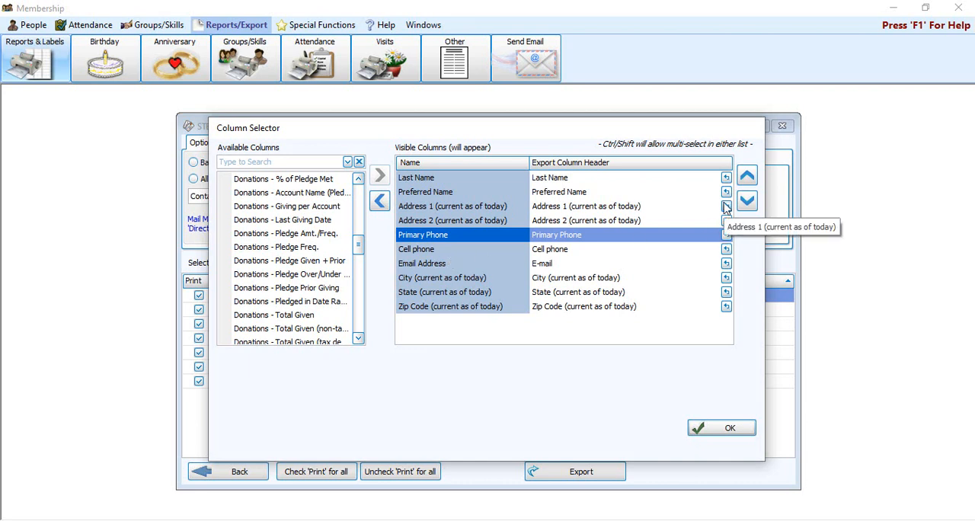
{"action": "left_click", "coordinate": [747, 201]}
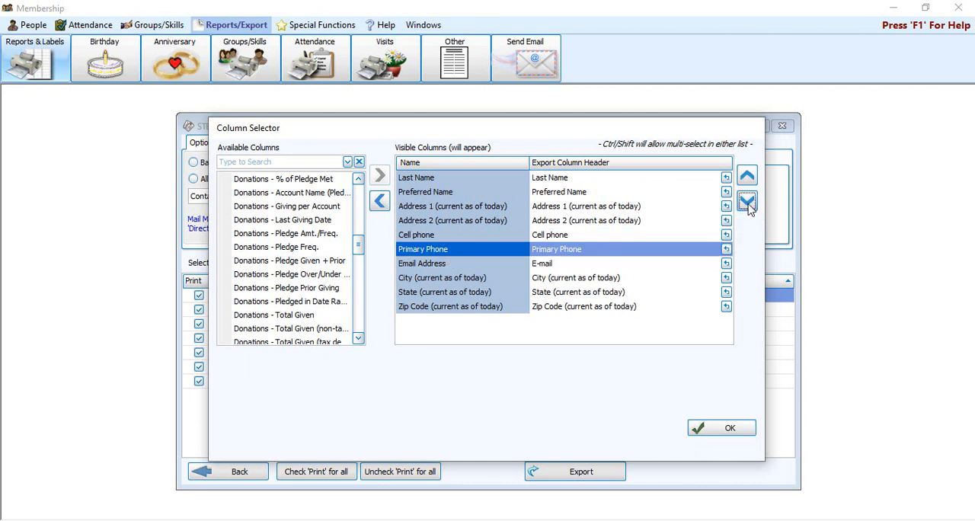
{"action": "left_click", "coordinate": [747, 201]}
{"action": "left_click", "coordinate": [747, 201]}
{"action": "left_click", "coordinate": [747, 201]}
{"action": "left_click", "coordinate": [747, 201]}
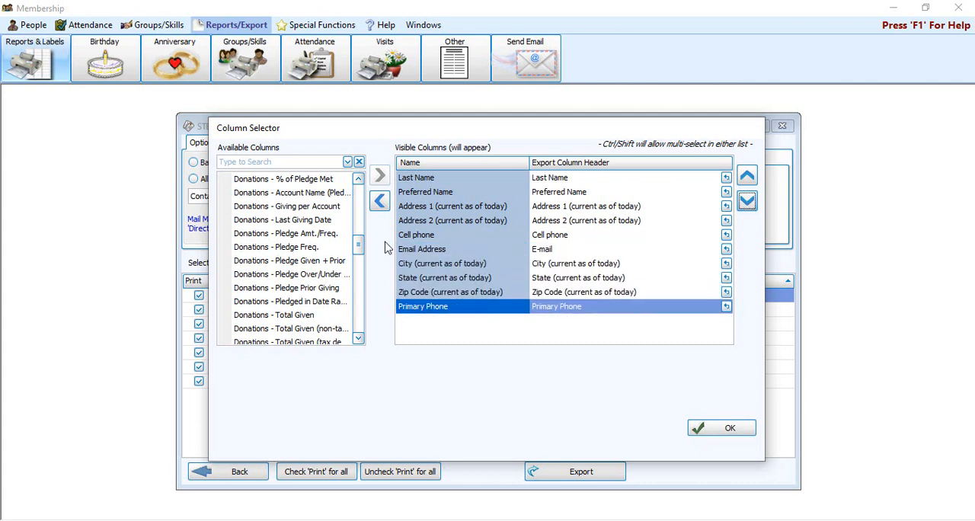
{"action": "left_click", "coordinate": [412, 237]}
{"action": "left_click", "coordinate": [747, 201]}
{"action": "left_click", "coordinate": [747, 201]}
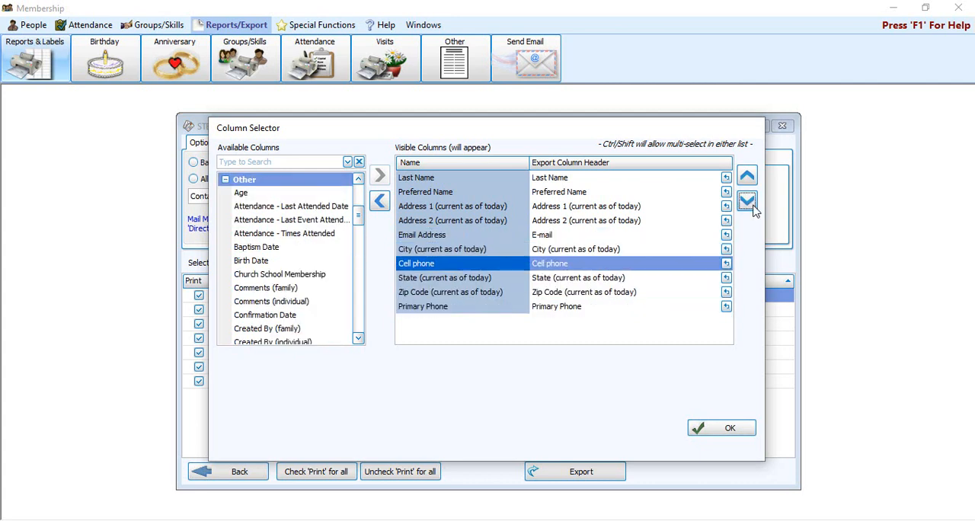
{"action": "left_click", "coordinate": [747, 202]}
{"action": "left_click", "coordinate": [748, 201]}
{"action": "left_click", "coordinate": [748, 201]}
Move Email Address to the end of the visible columns, below Cell phone, and accept the column selection
{"action": "left_click", "coordinate": [419, 235]}
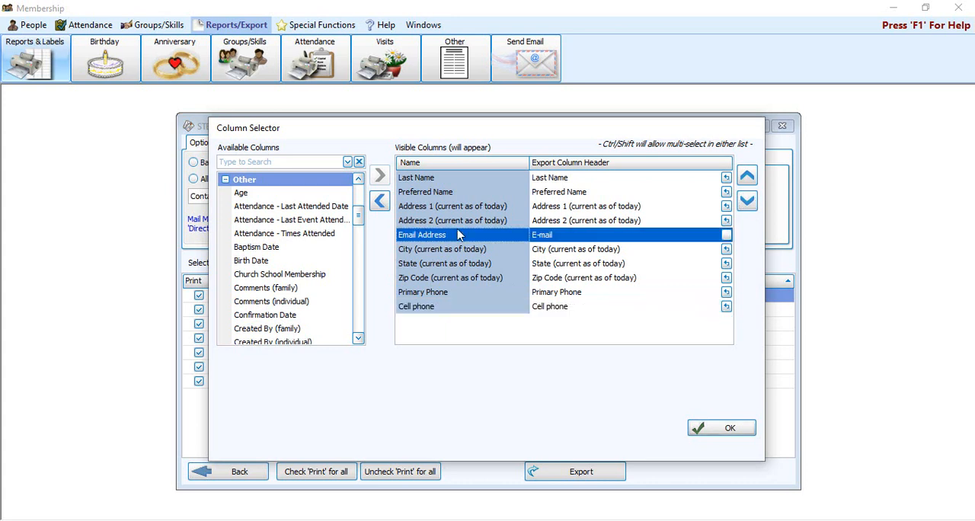
{"action": "left_click", "coordinate": [747, 201]}
{"action": "left_click", "coordinate": [747, 201]}
{"action": "left_click", "coordinate": [748, 201]}
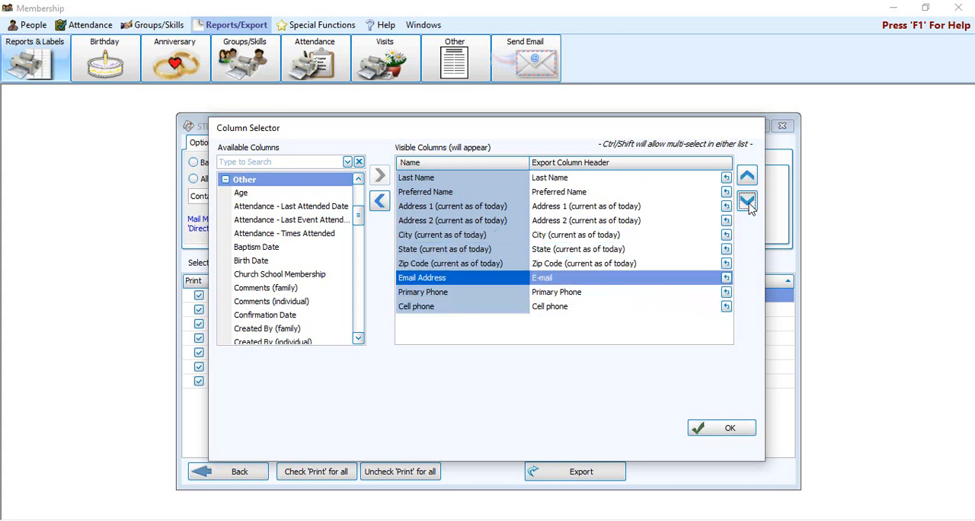
{"action": "left_click", "coordinate": [747, 201]}
{"action": "left_click", "coordinate": [748, 202]}
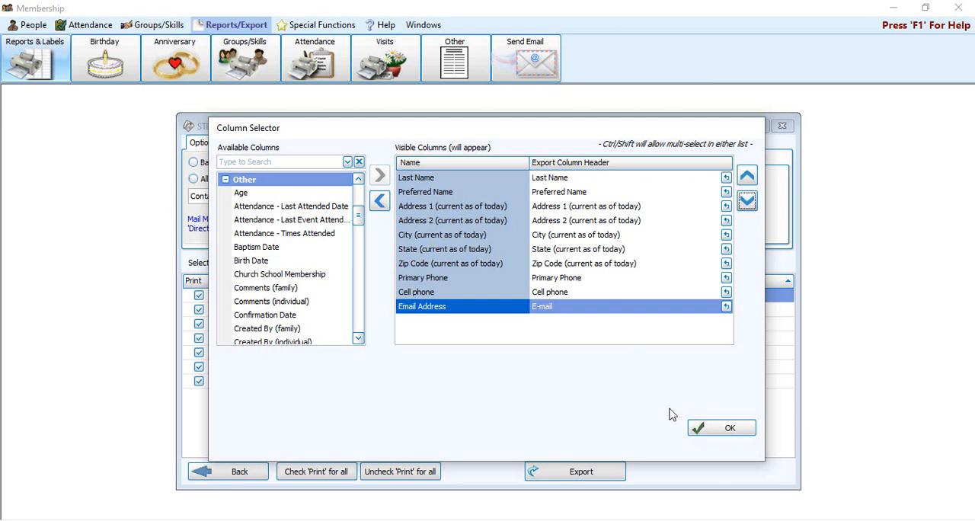
{"action": "left_click", "coordinate": [722, 431]}
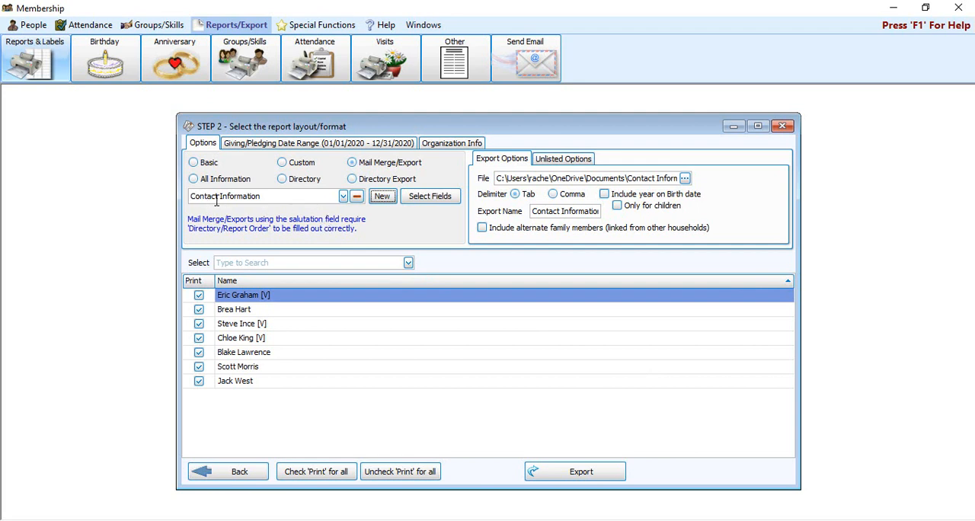
Choose the Contact Information mail merge/export layout and set its export file location to the Desktop
{"action": "left_click", "coordinate": [343, 197]}
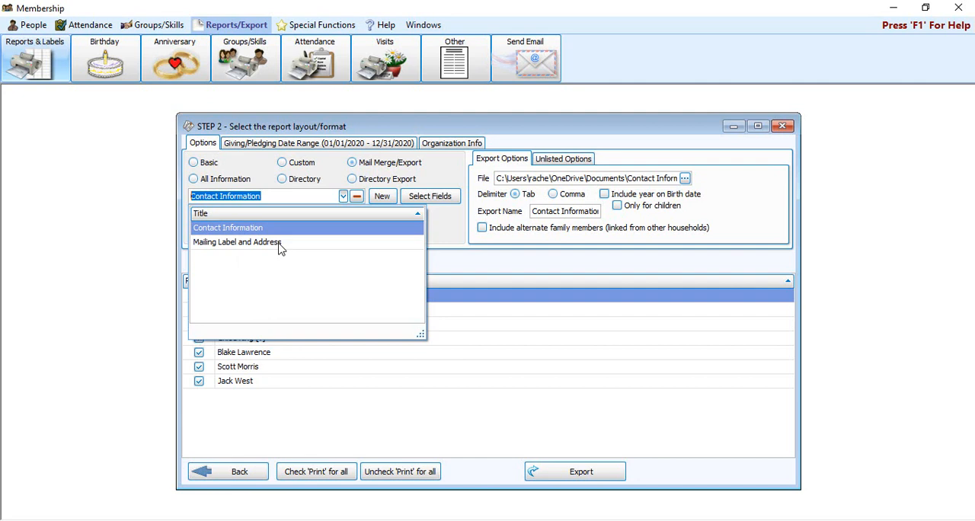
{"action": "left_click", "coordinate": [242, 228]}
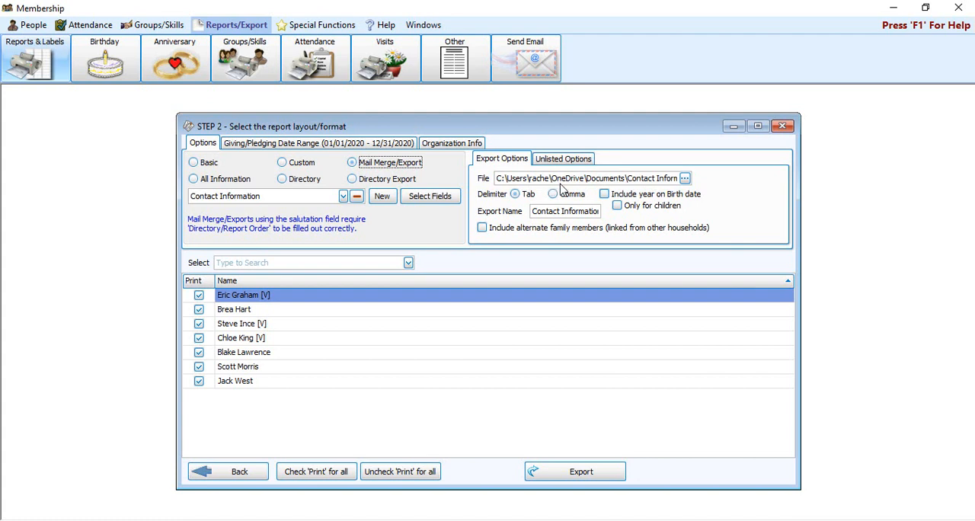
{"action": "left_click", "coordinate": [685, 179]}
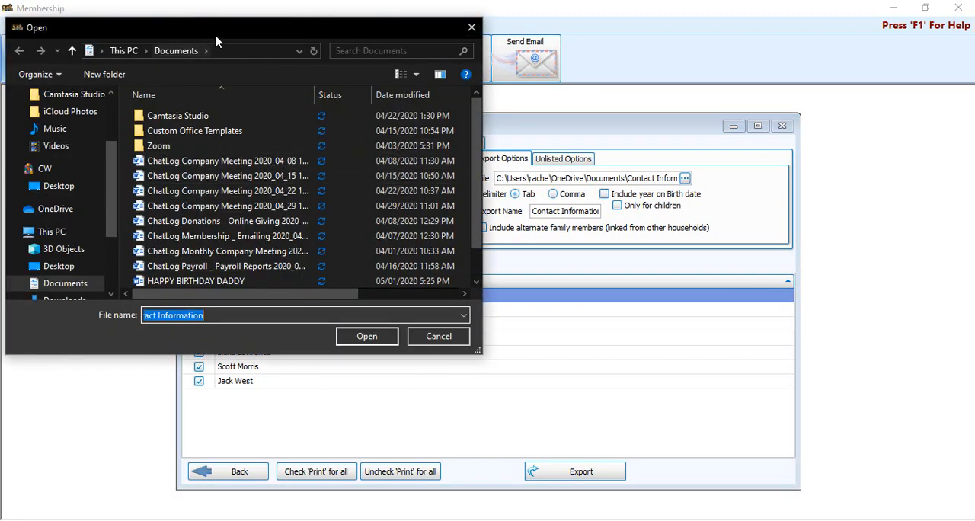
{"action": "left_click_drag", "start_coordinate": [243, 32], "coordinate": [432, 110]}
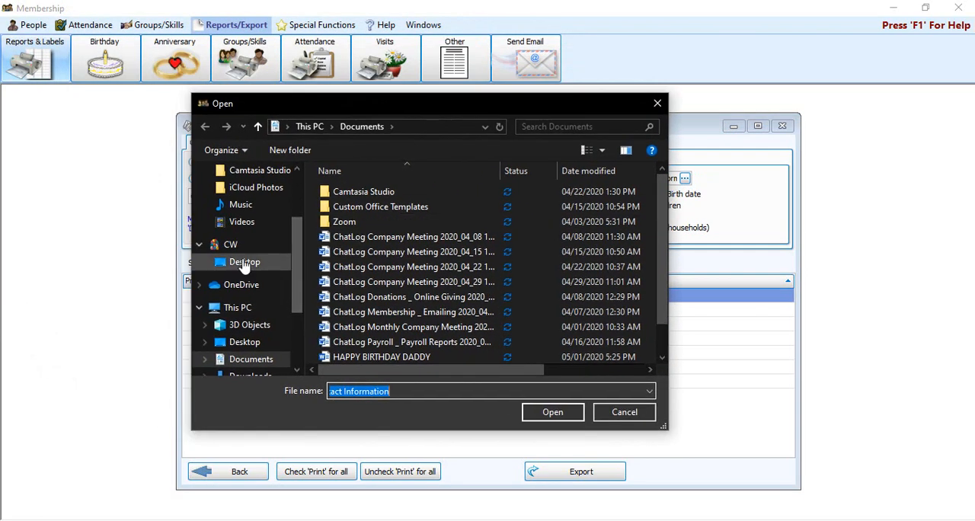
{"action": "scroll", "coordinate": [247, 267], "scroll_direction": "up", "scroll_amount": 3}
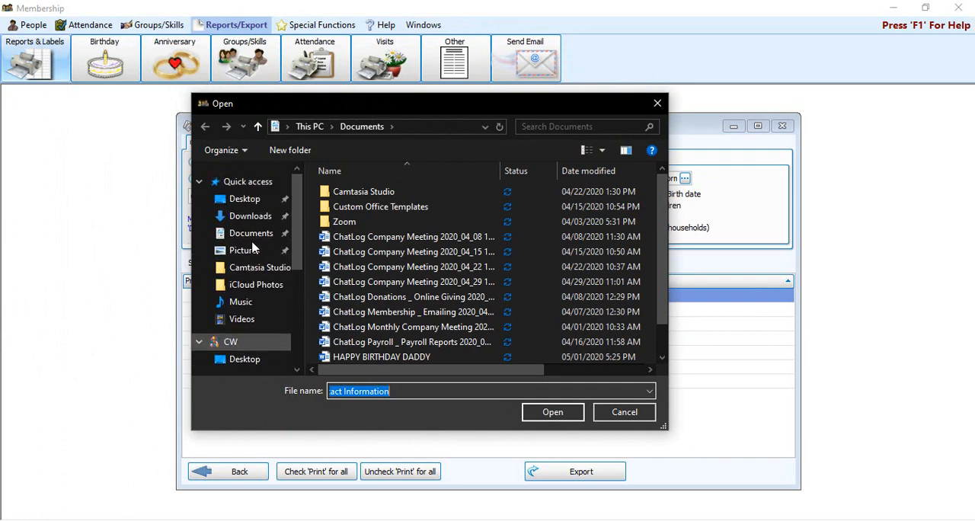
{"action": "left_click", "coordinate": [244, 200]}
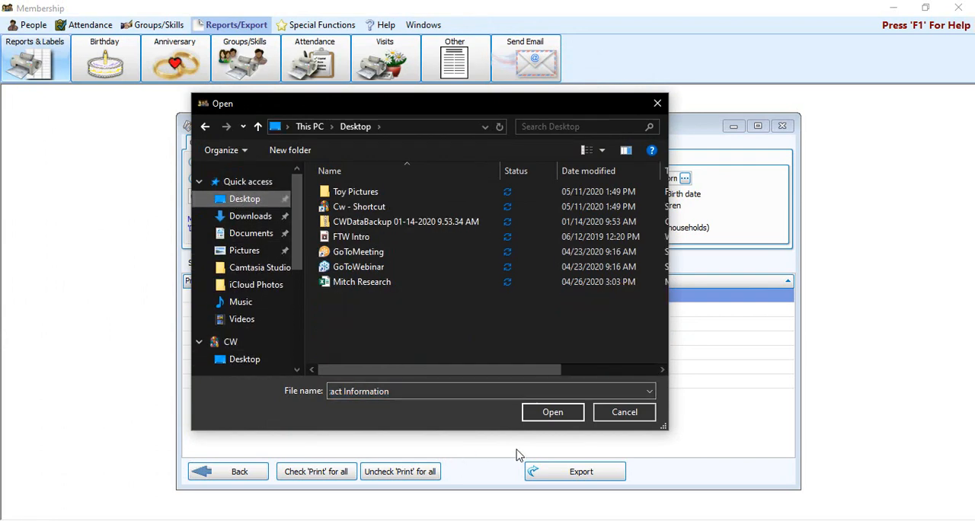
{"action": "left_click", "coordinate": [575, 413]}
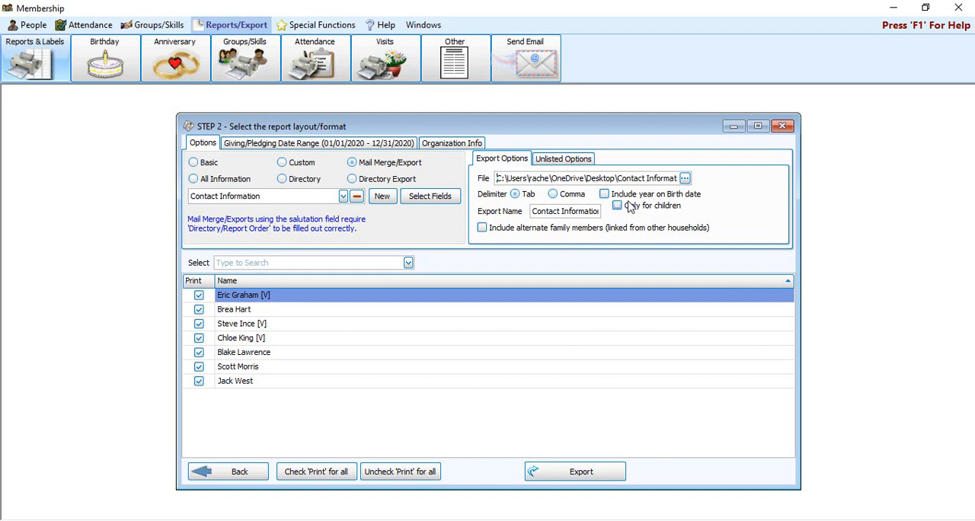
Export the checked people as a comma-delimited file and open the folder containing it
{"action": "left_click", "coordinate": [555, 195]}
{"action": "left_click", "coordinate": [610, 480]}
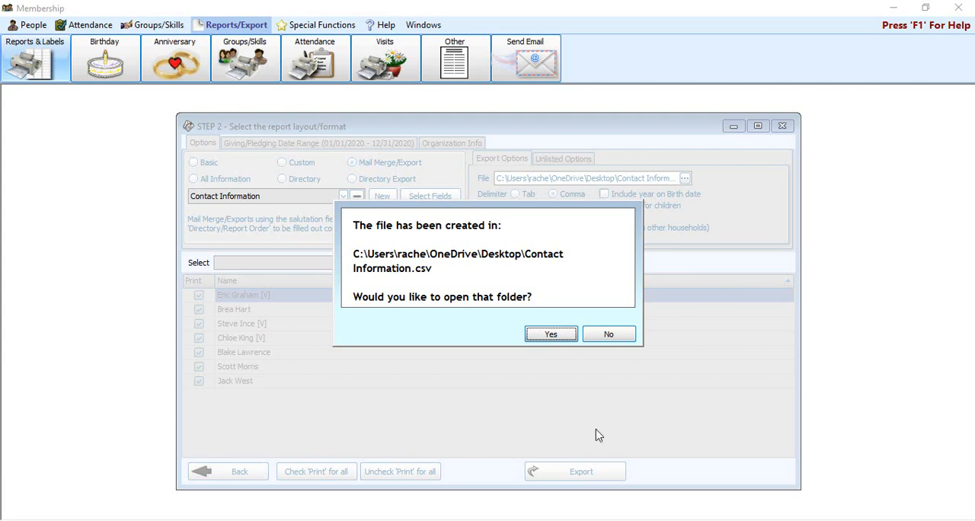
{"action": "left_click", "coordinate": [551, 334]}
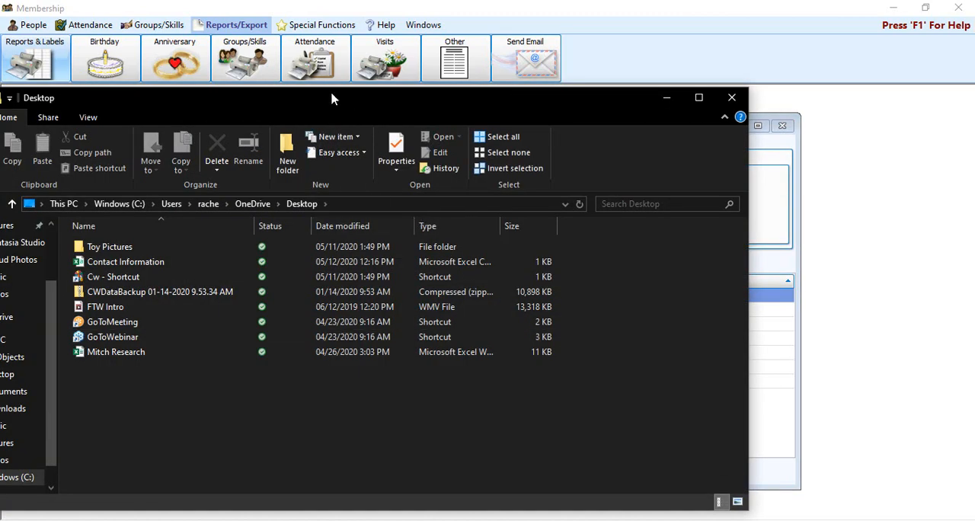
Open the exported Contact Information file in Excel and autofit all columns to their contents
{"action": "left_click_drag", "start_coordinate": [334, 99], "coordinate": [458, 90]}
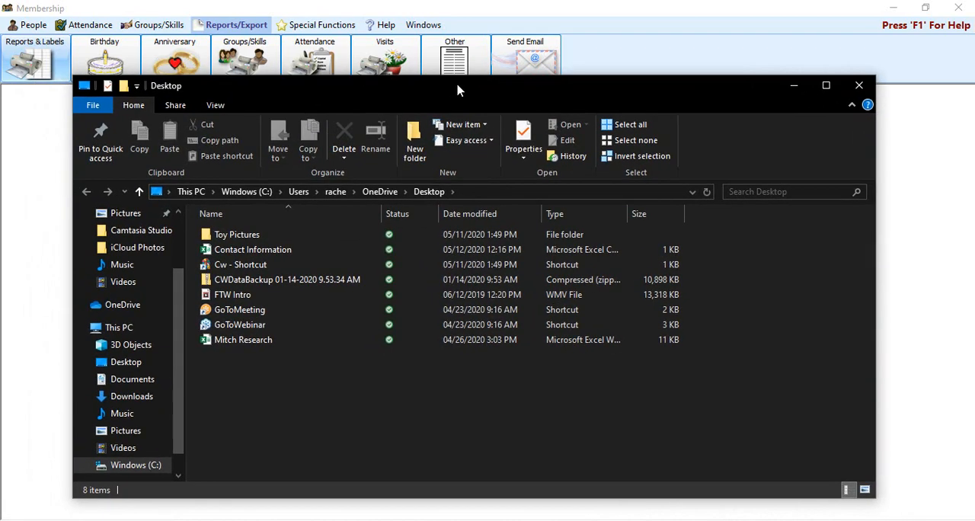
{"action": "double_click", "coordinate": [270, 253]}
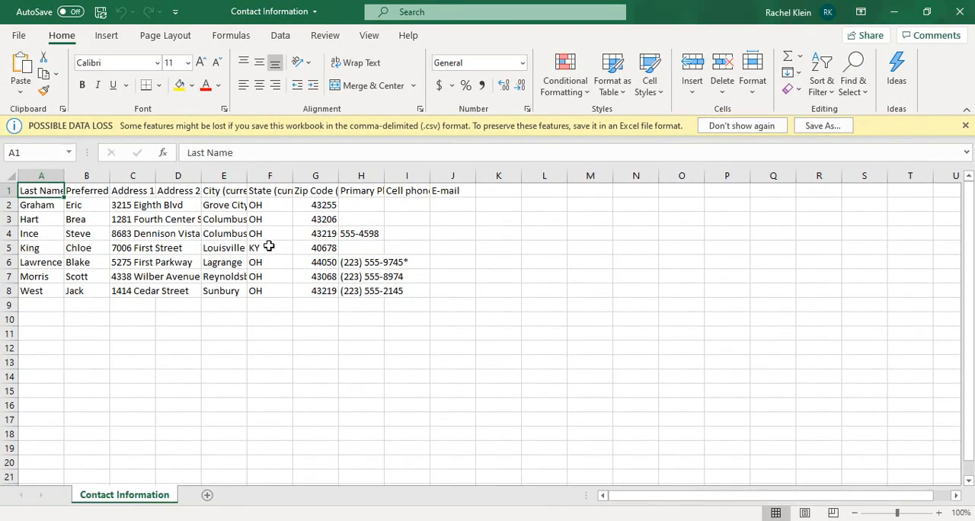
{"action": "left_click", "coordinate": [12, 176]}
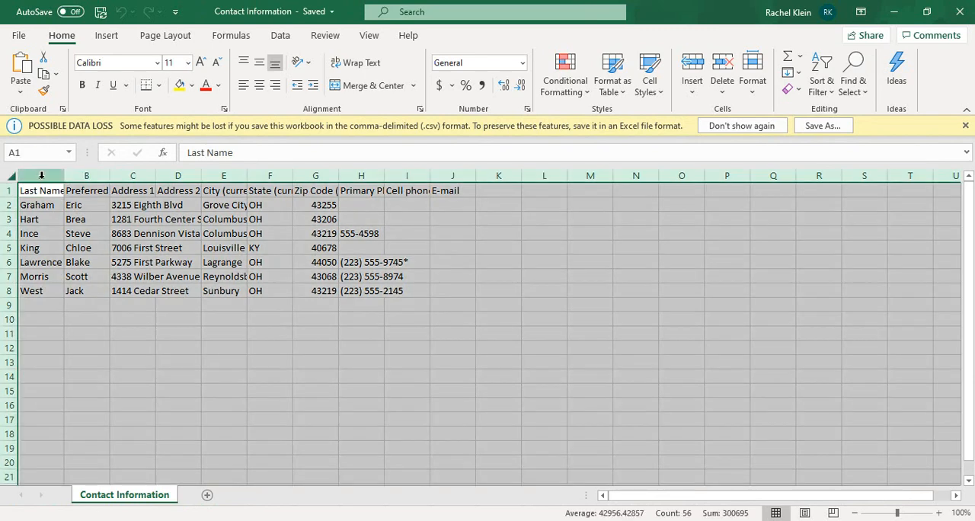
{"action": "double_click", "coordinate": [64, 176]}
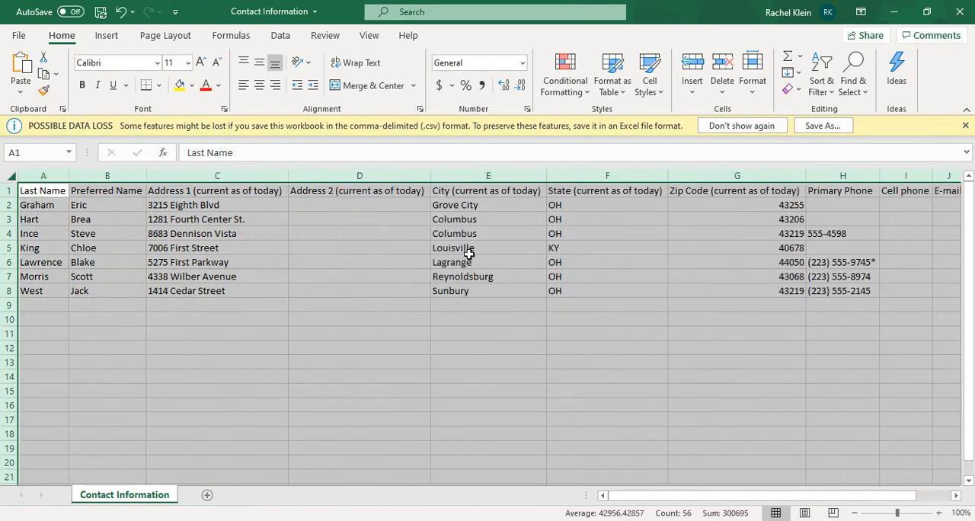
{"action": "left_click", "coordinate": [854, 304]}
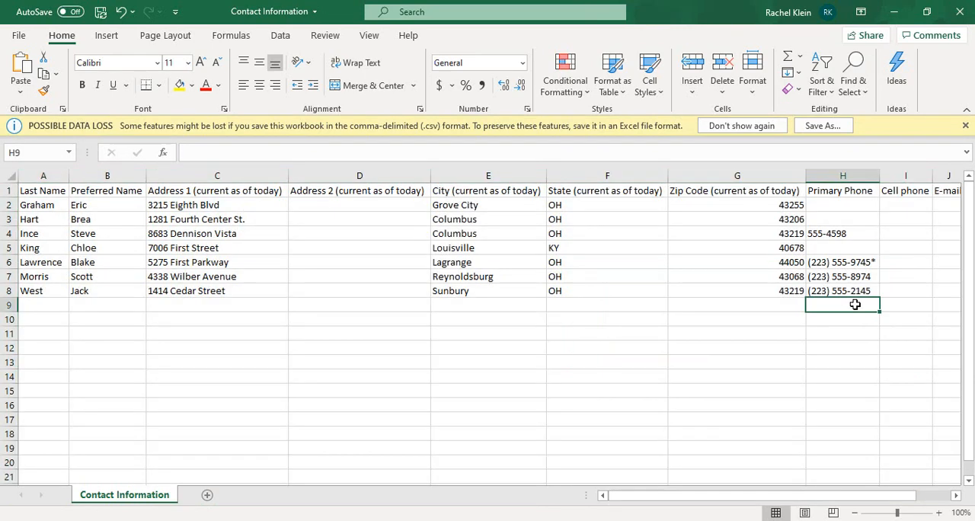
Check the E-mail, Cell phone and Primary Phone columns of the exported data, and close the workbook without saving
{"action": "left_click", "coordinate": [948, 176]}
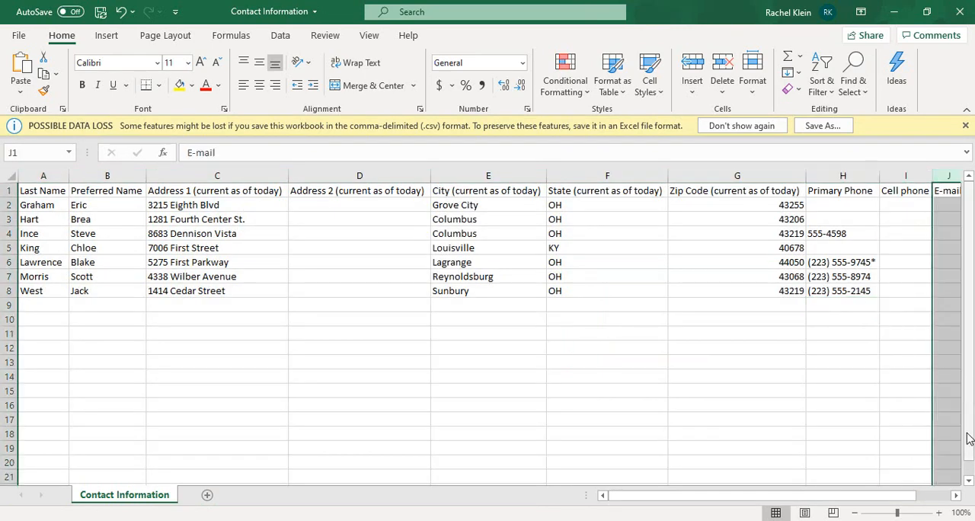
{"action": "left_click", "coordinate": [957, 495]}
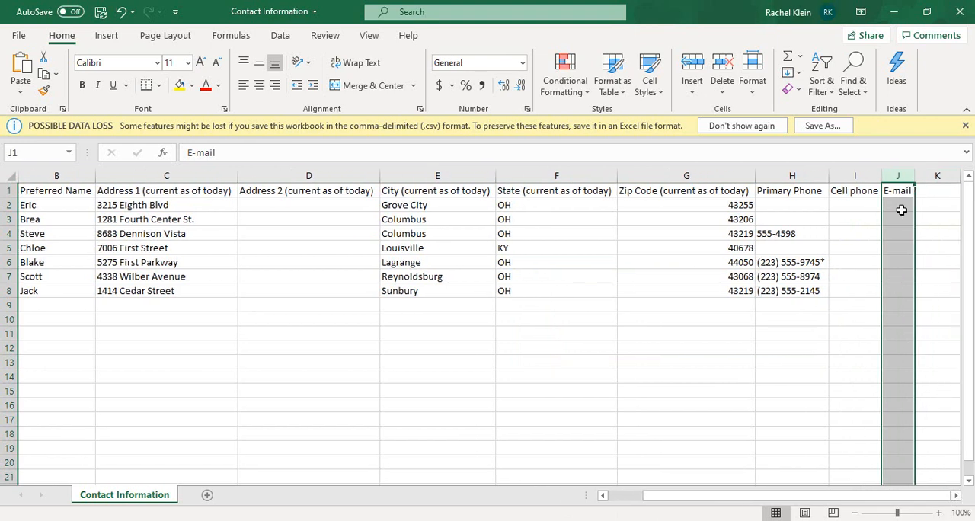
{"action": "left_click", "coordinate": [852, 176]}
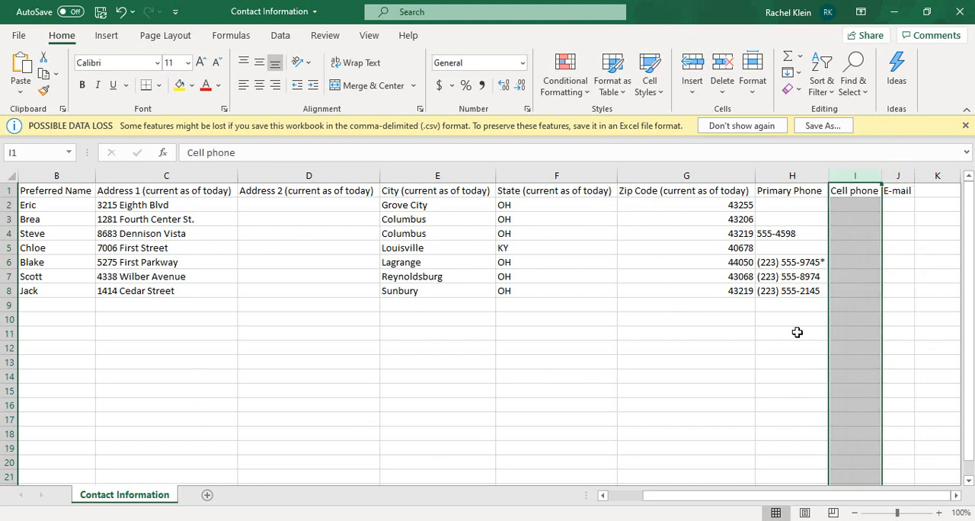
{"action": "left_click", "coordinate": [779, 173]}
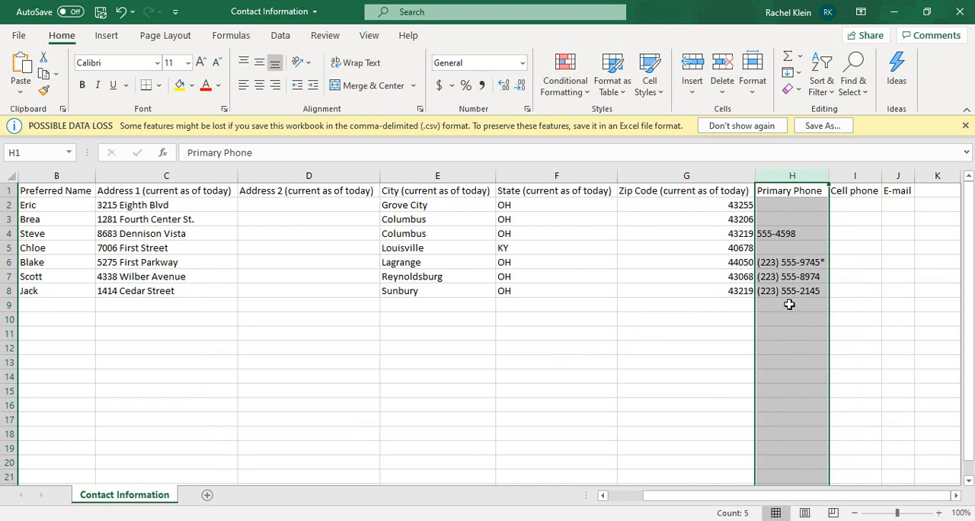
{"action": "left_click_drag", "start_coordinate": [670, 496], "coordinate": [623, 496]}
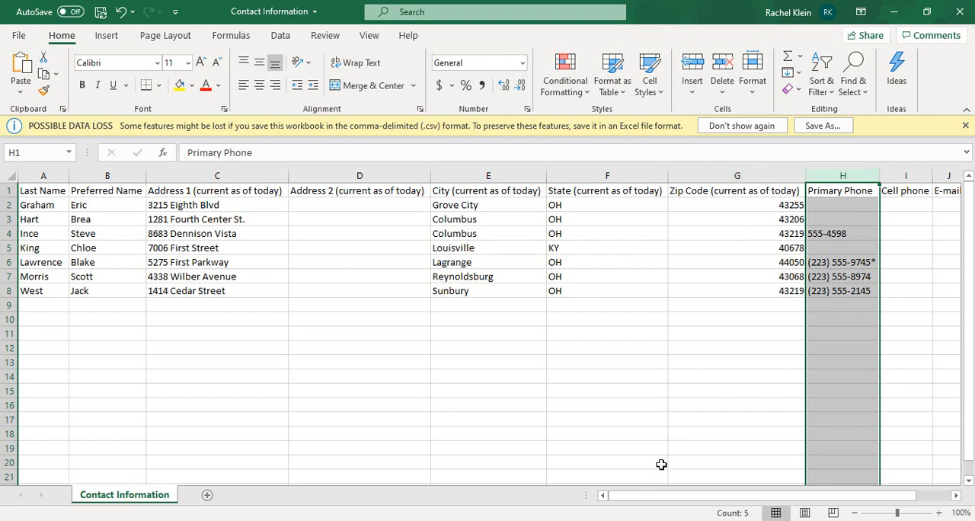
{"action": "left_click", "coordinate": [960, 11]}
{"action": "left_click", "coordinate": [497, 285]}
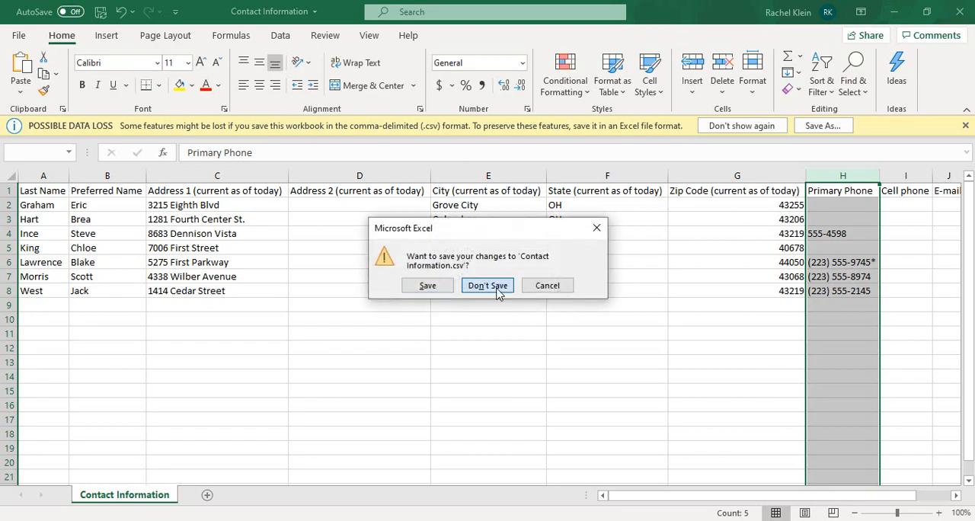